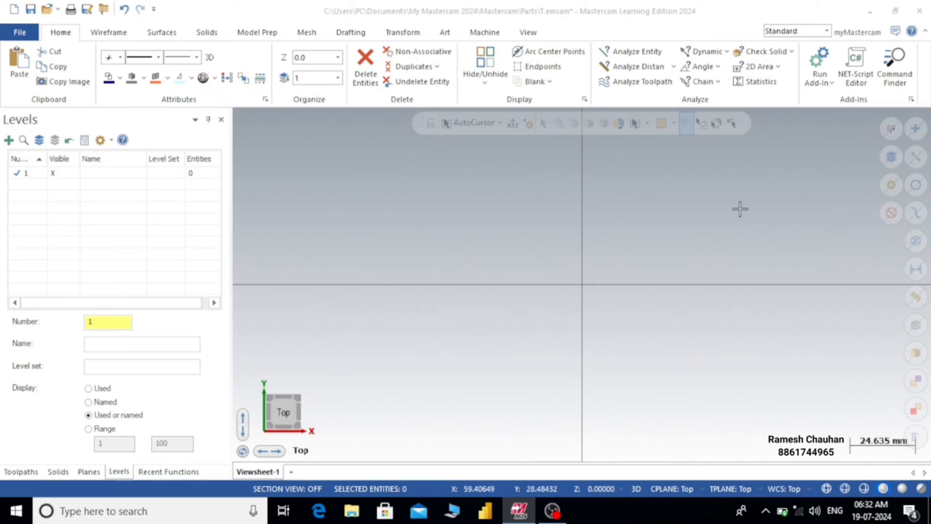
Draw a rectangle of about 117 by 74 mm around the origin in the Top view.
middle_drag(735, 210, 680, 231)
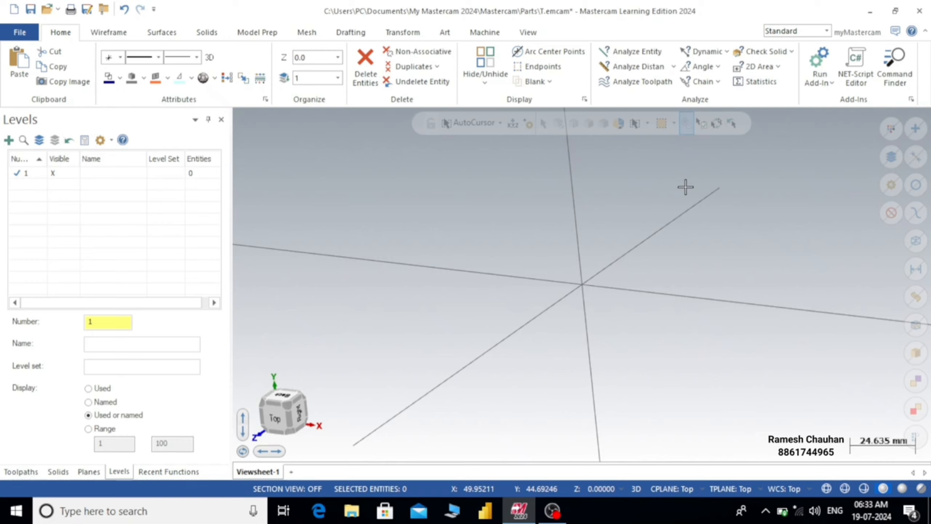
key(alt+1)
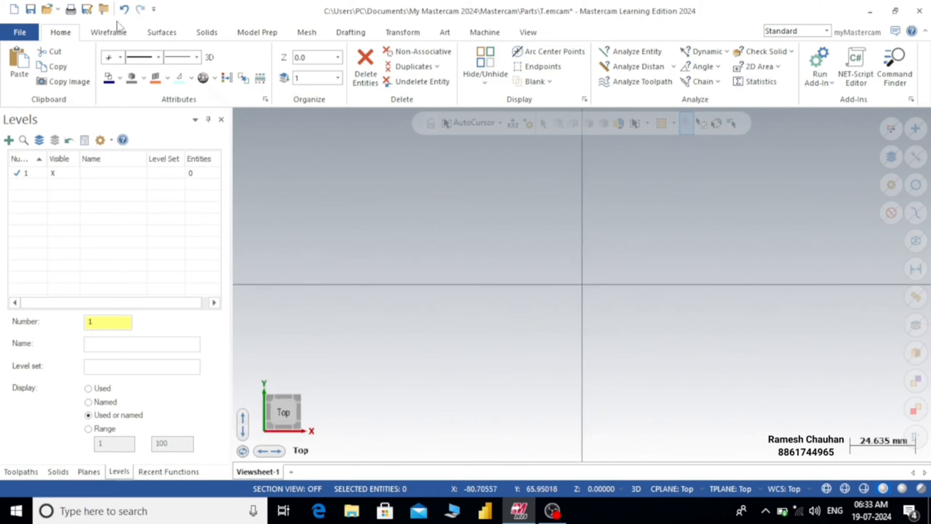
click(116, 31)
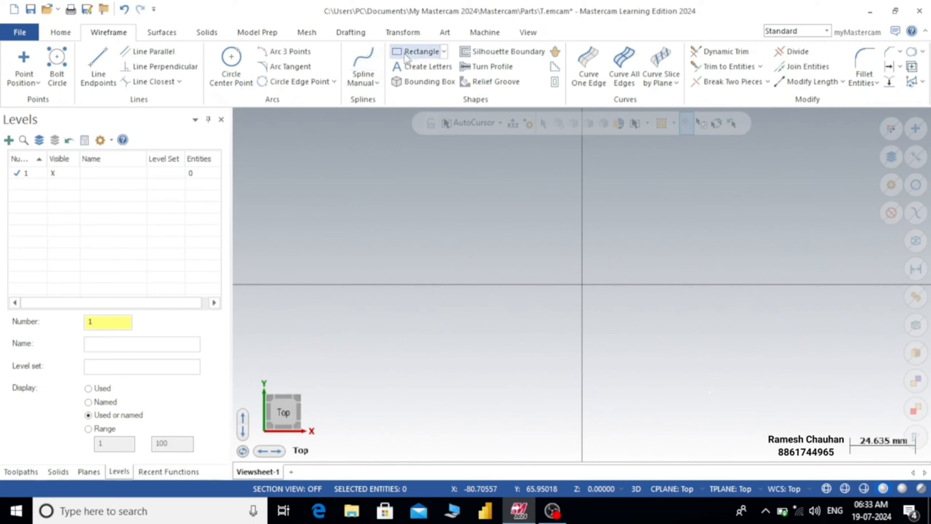
click(420, 51)
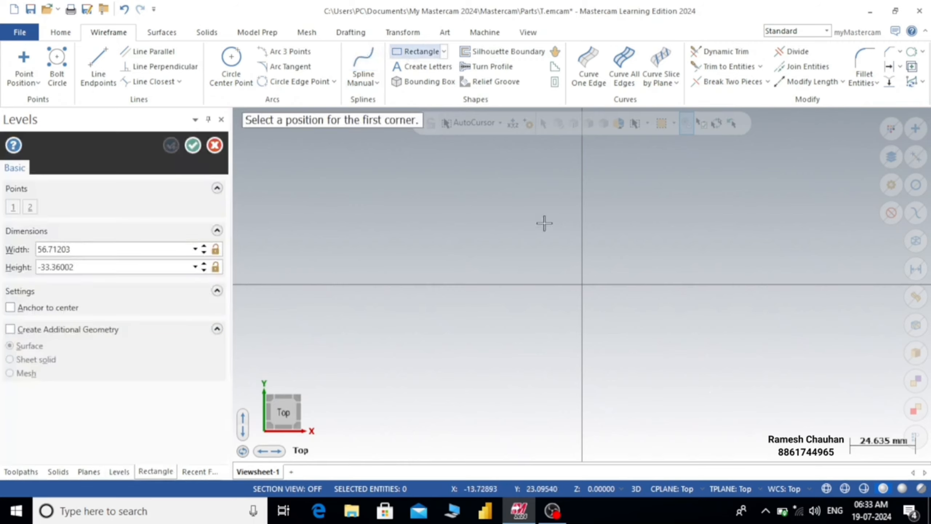
click(446, 196)
click(758, 391)
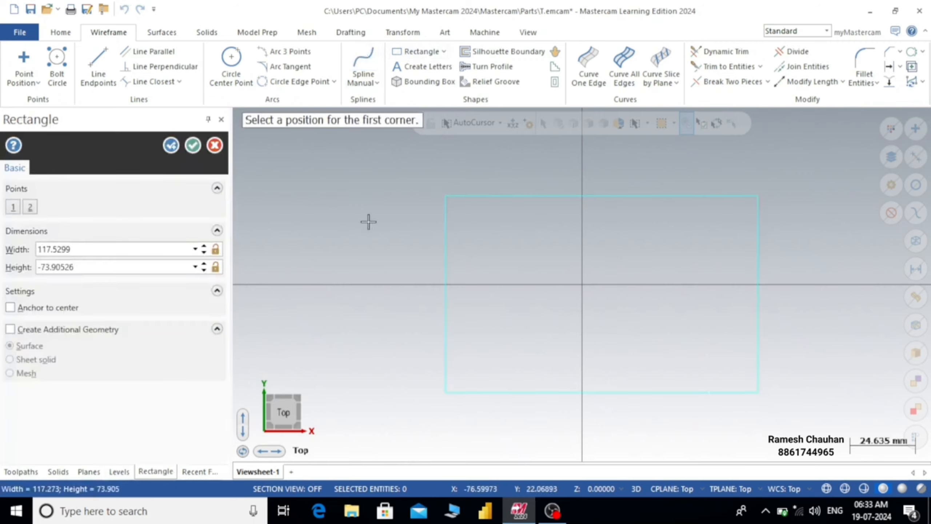
key(Return)
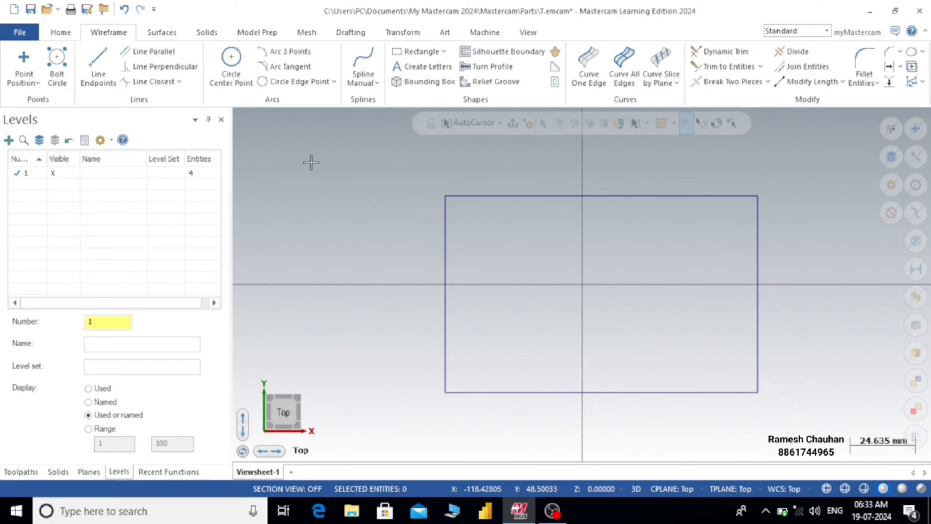
middle_drag(805, 205, 559, 307)
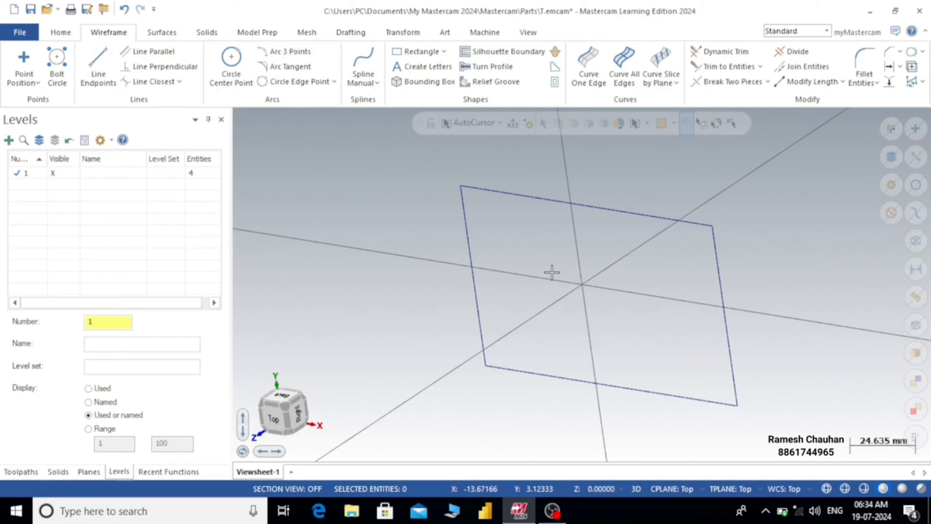
key(alt+1)
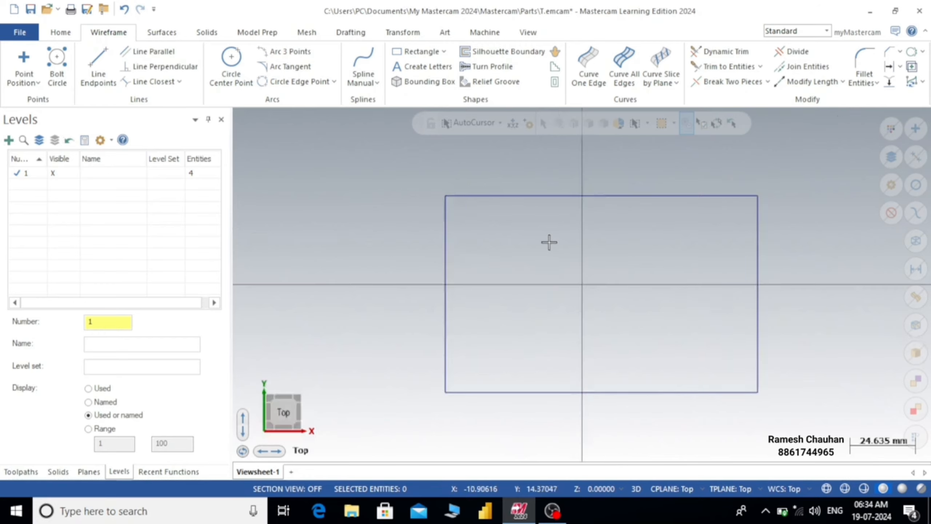
Delete all four lines of the rectangle around the origin.
click(62, 32)
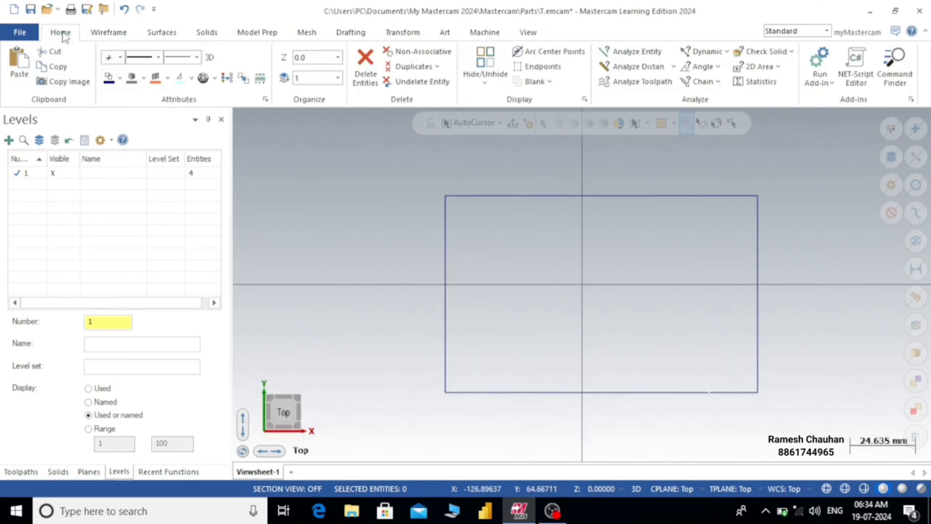
mouse_move(382, 169)
mouse_down()
mouse_move(874, 440)
mouse_move(802, 411)
mouse_up()
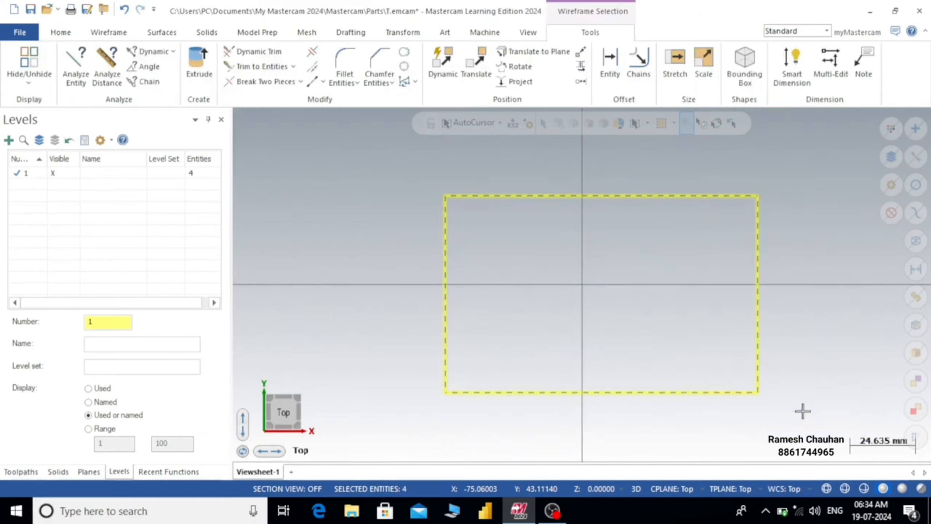
key(Delete)
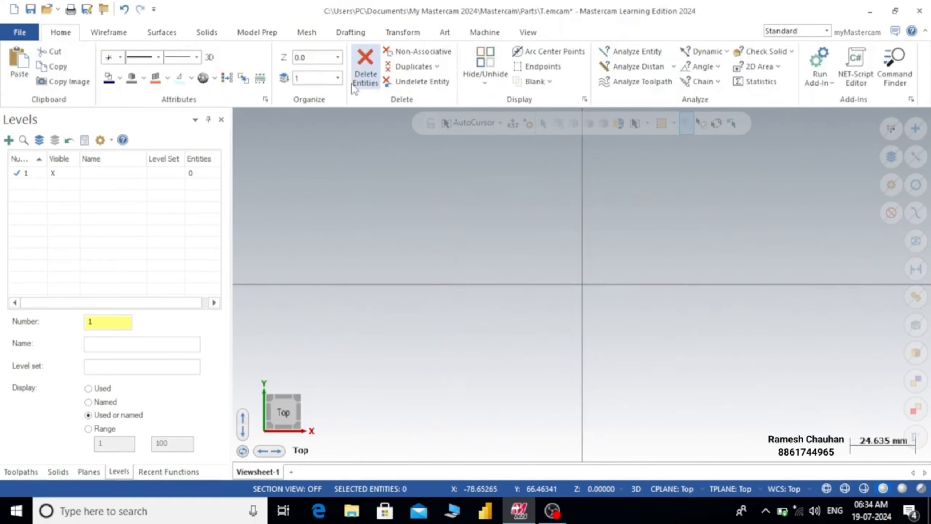
Set the Z depth to 100 and draw a freehand rectangle around the origin in the Top view.
drag(316, 59, 265, 63)
text(100)
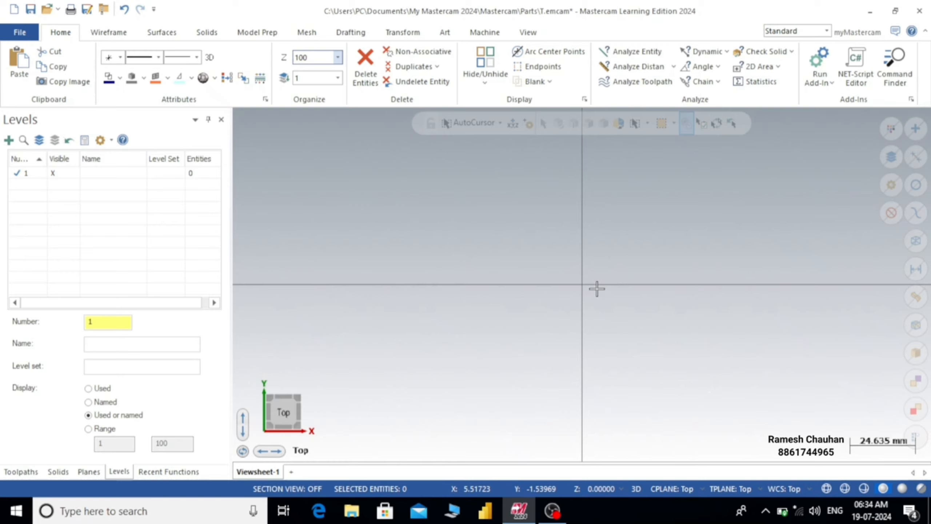
key(Return)
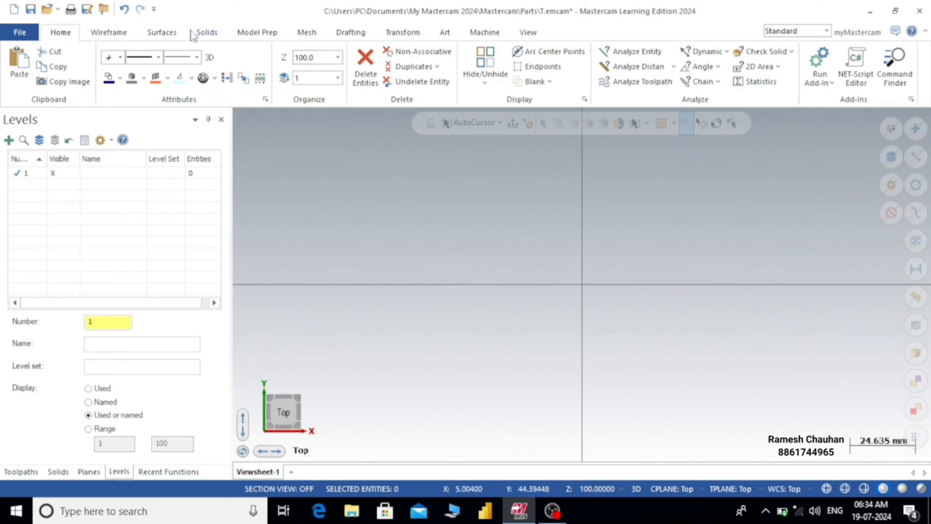
click(108, 33)
click(398, 52)
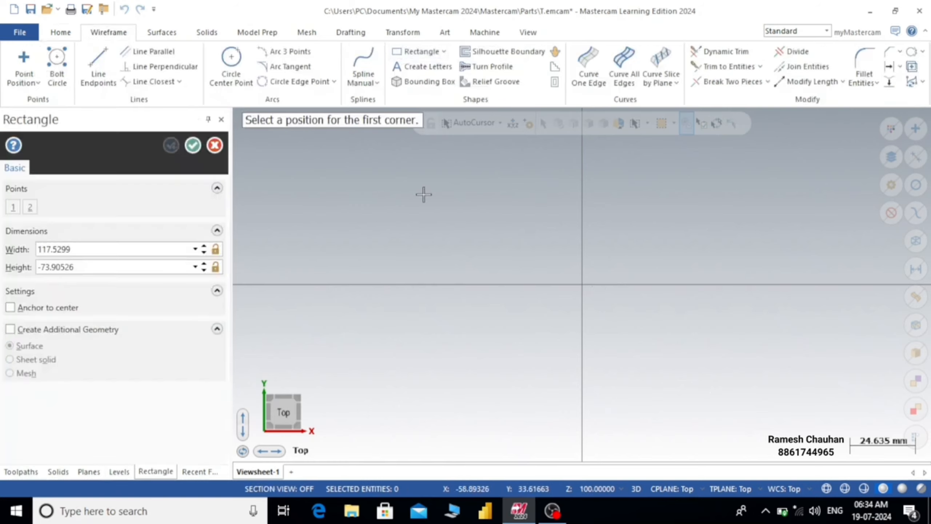
click(423, 193)
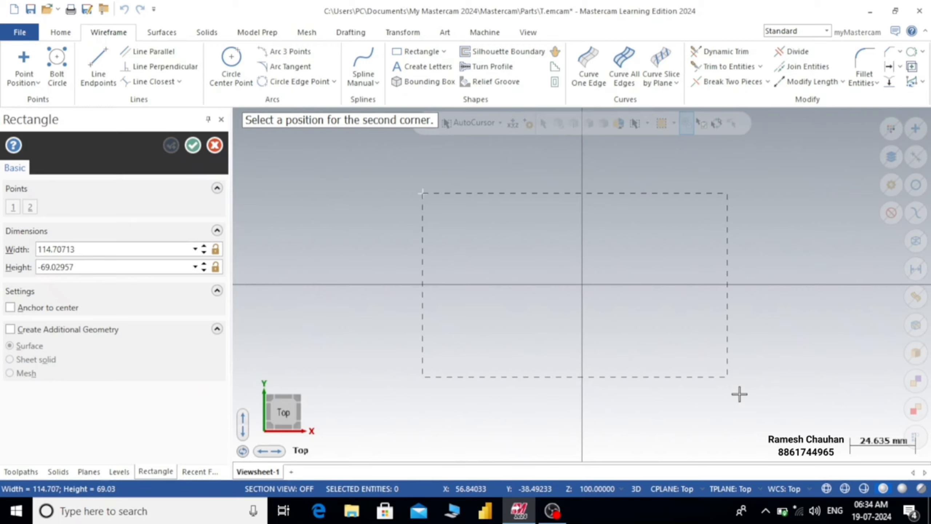
click(759, 402)
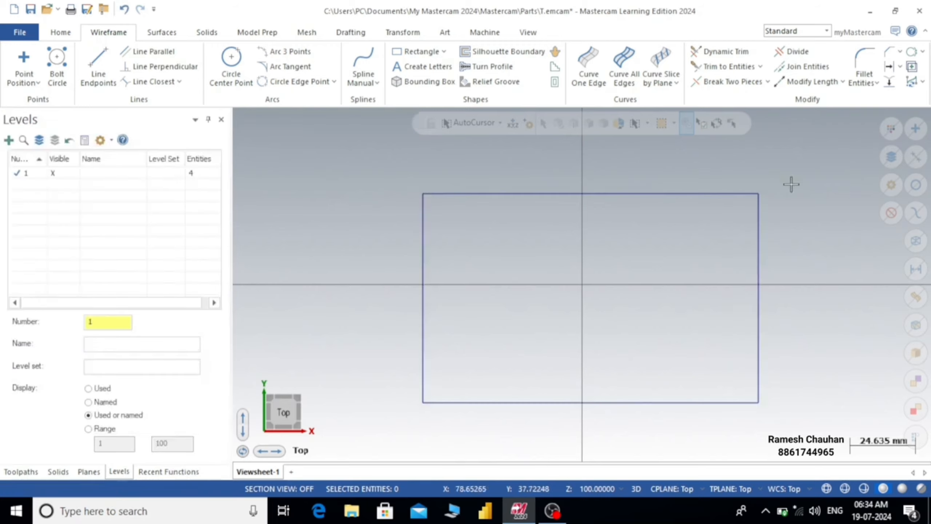
Examine the rectangle's height offset from the origin in 3D and in the Front view, and return to the Top view.
middle_drag(791, 185, 721, 205)
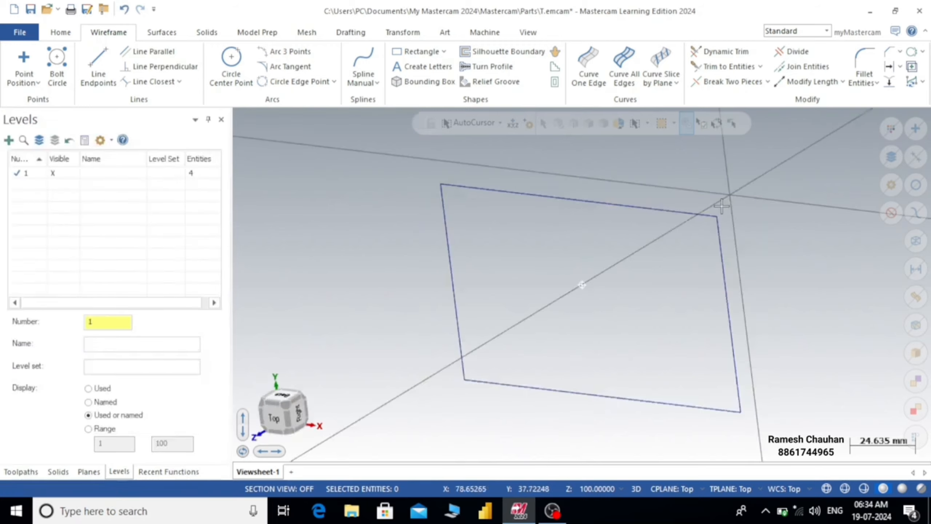
scroll(714, 205, down, 2)
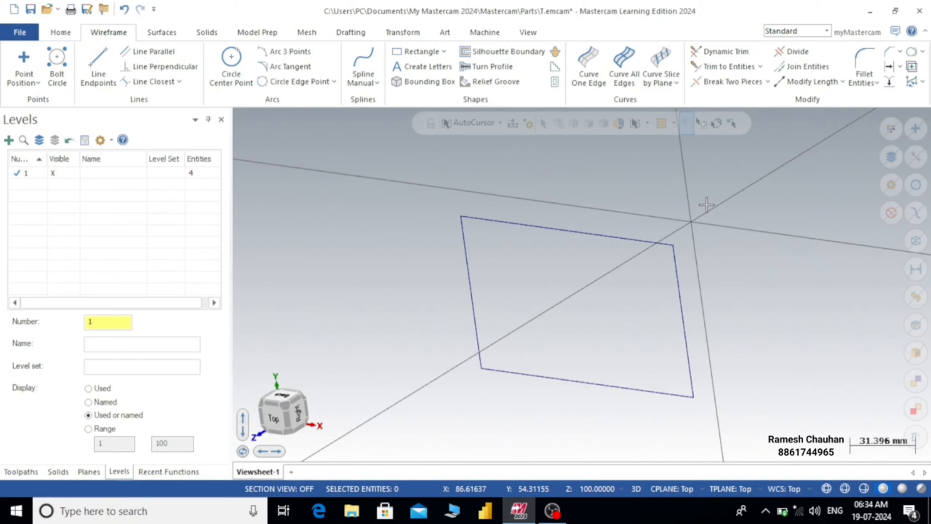
scroll(706, 205, up, 2)
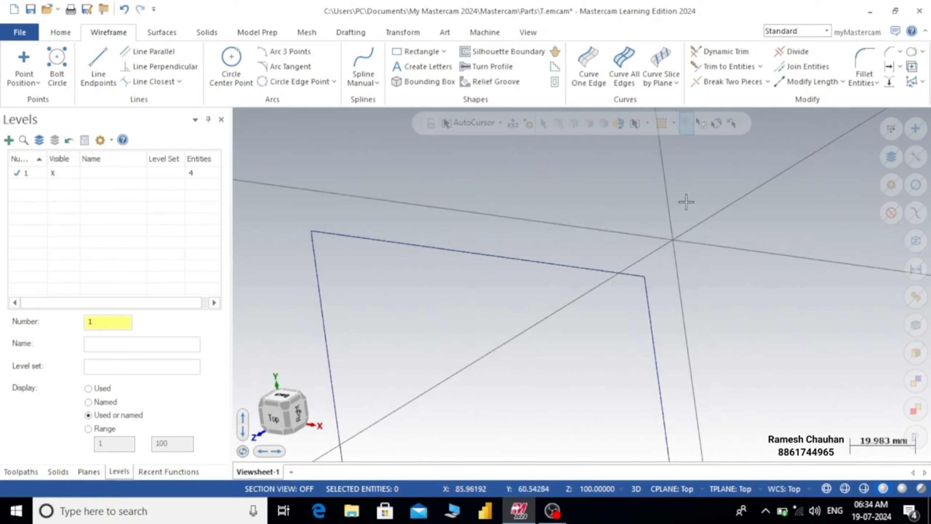
scroll(686, 202, down, 1)
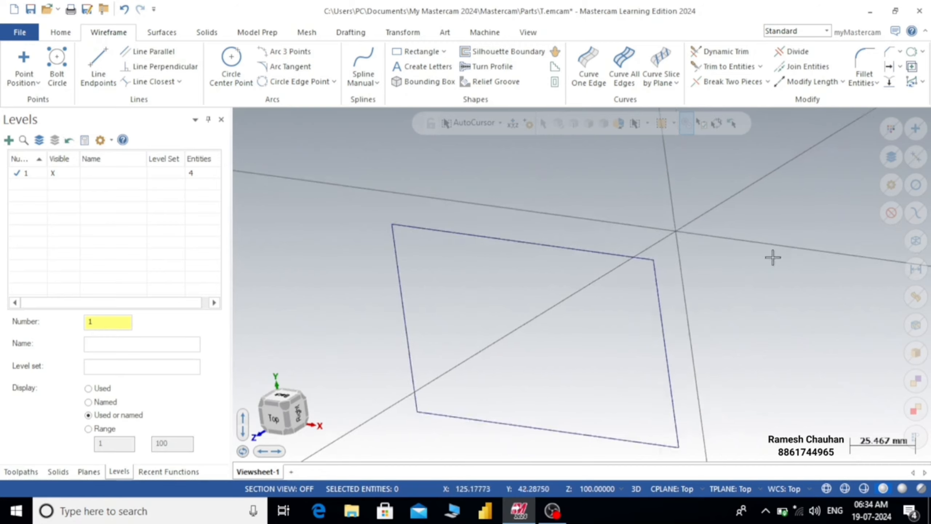
middle_drag(773, 257, 756, 232)
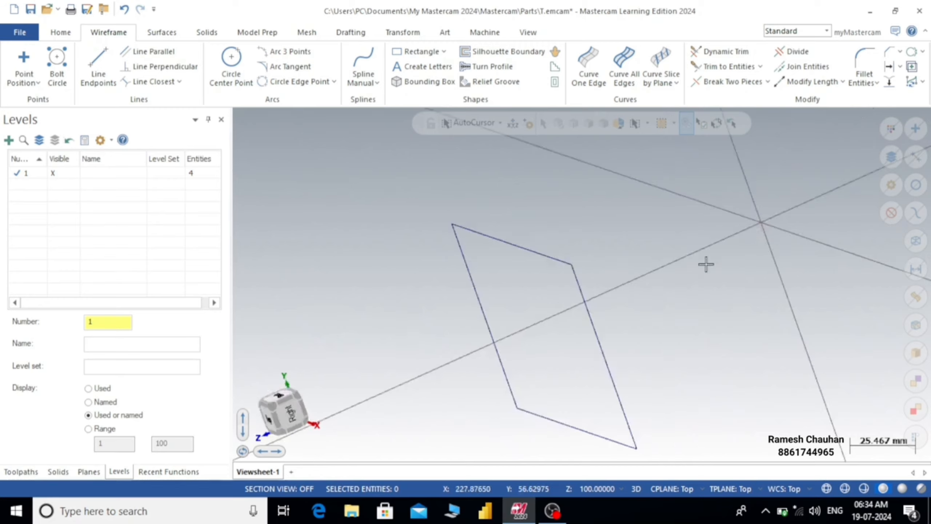
key(alt+2)
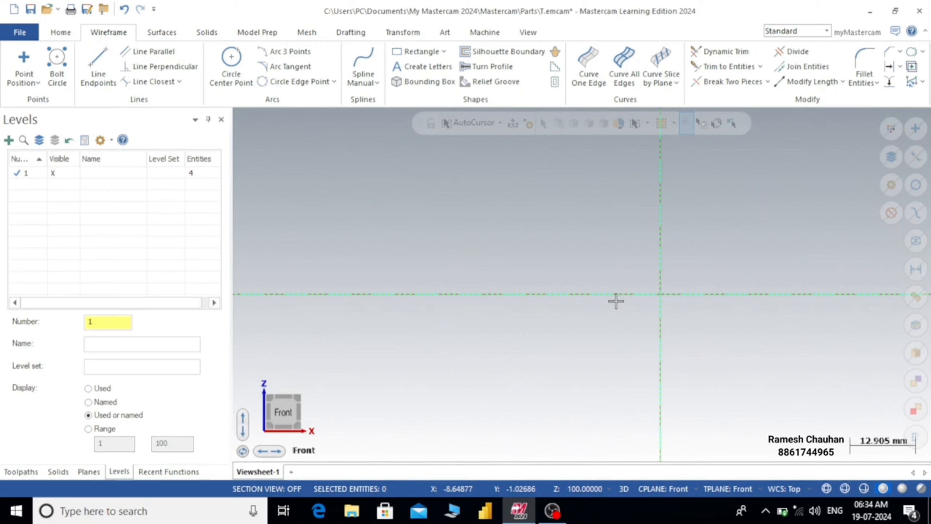
scroll(615, 301, down, 6)
scroll(692, 179, up, 1)
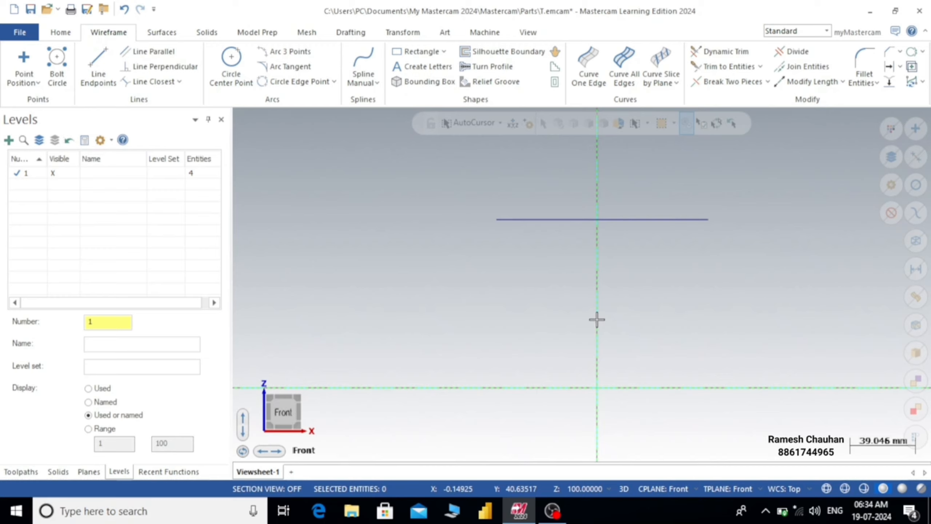
key(alt+1)
scroll(234, 62, up, 1)
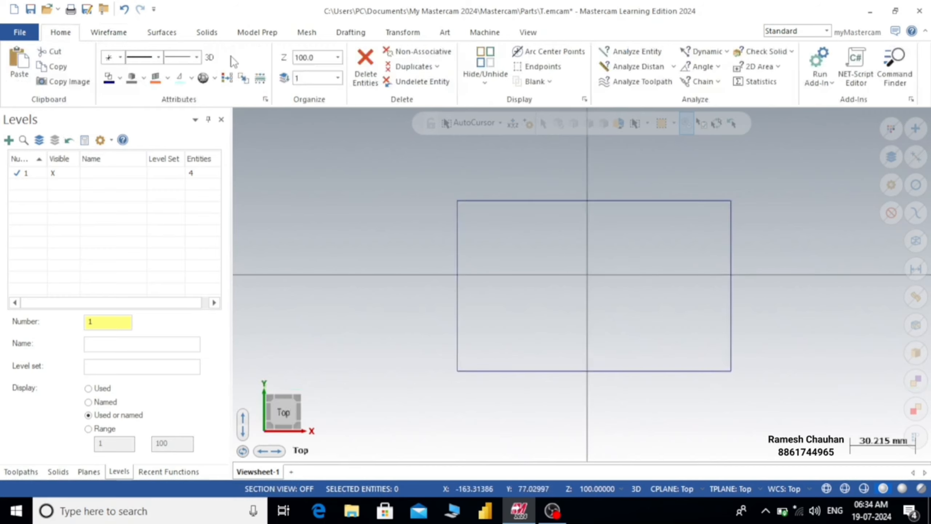
Set the Z depth to -100 and delete the existing rectangle.
click(298, 58)
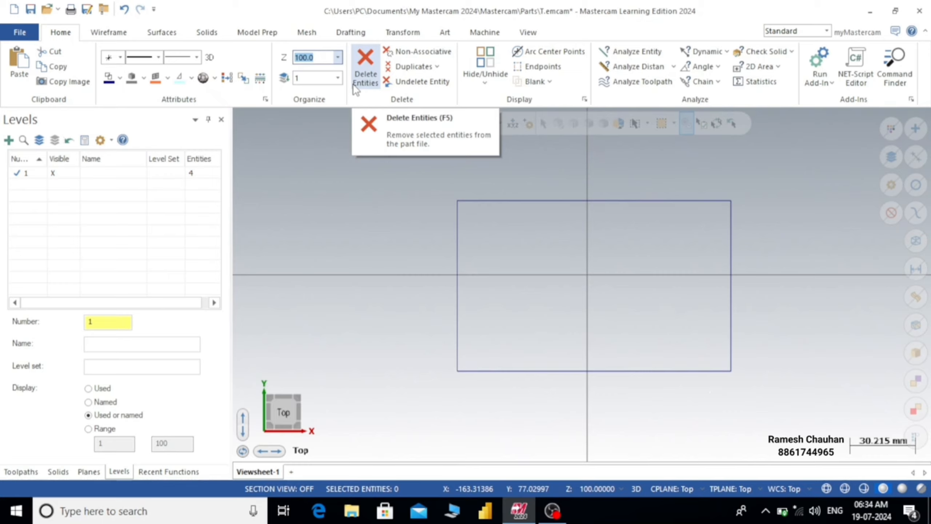
text(-100)
key(Return)
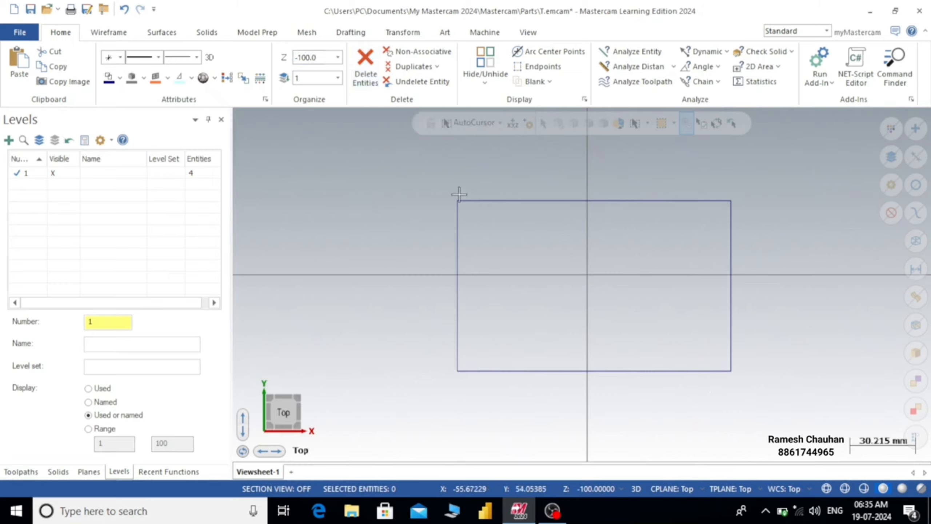
drag(413, 149, 717, 399)
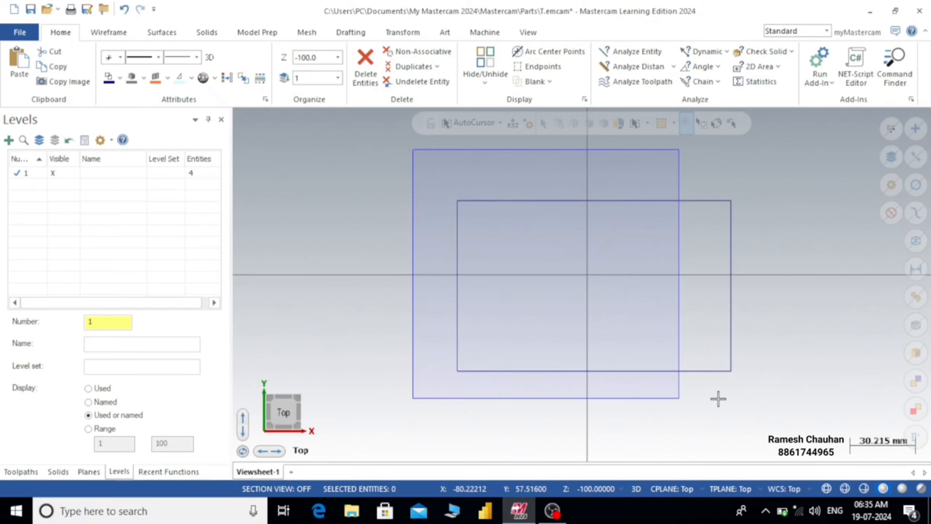
drag(717, 399, 717, 399)
Draw a rectangle of about 187 by 108 mm around the origin at the -100 Z depth.
click(102, 33)
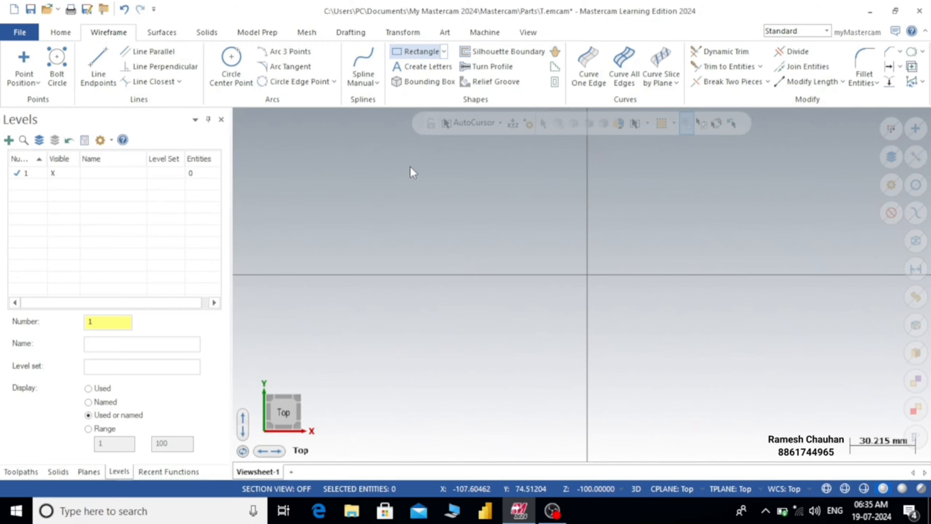
click(373, 173)
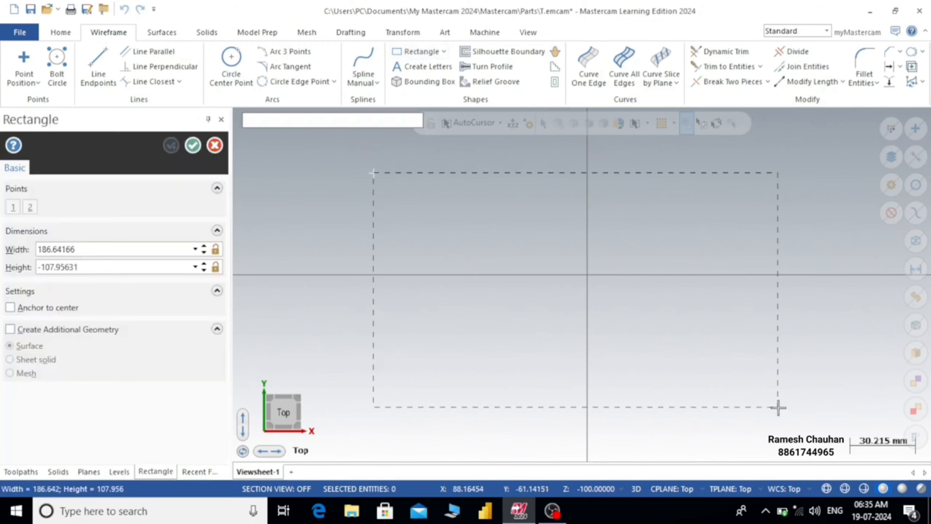
click(778, 407)
key(Return)
mouse_move(630, 246)
middle_down()
mouse_move(590, 258)
mouse_move(620, 263)
mouse_move(565, 268)
mouse_move(428, 350)
middle_up()
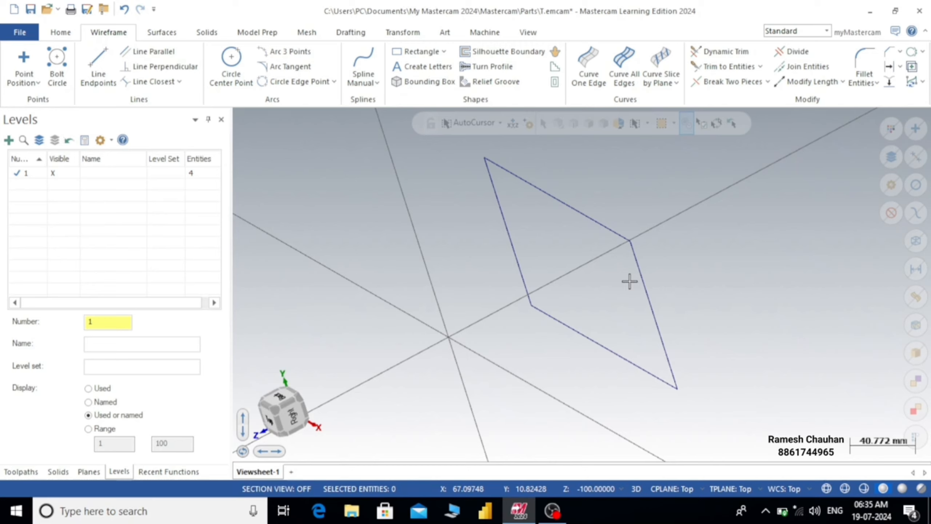
scroll(629, 281, down, 2)
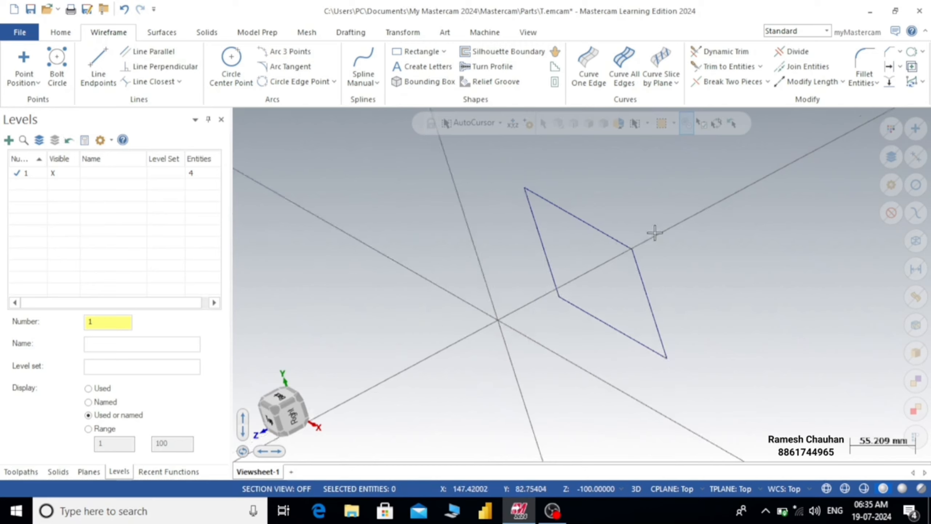
scroll(654, 233, up, 2)
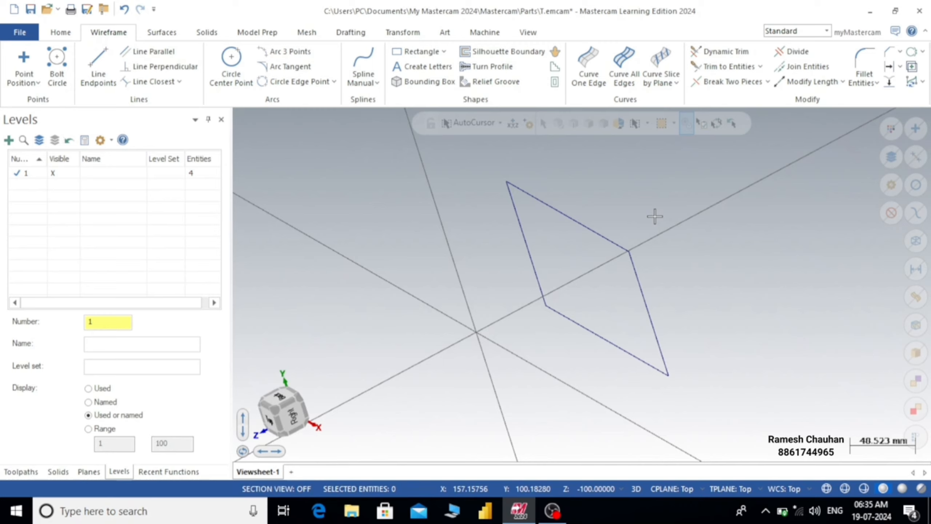
mouse_move(654, 217)
middle_down()
mouse_move(569, 303)
mouse_move(612, 308)
middle_up()
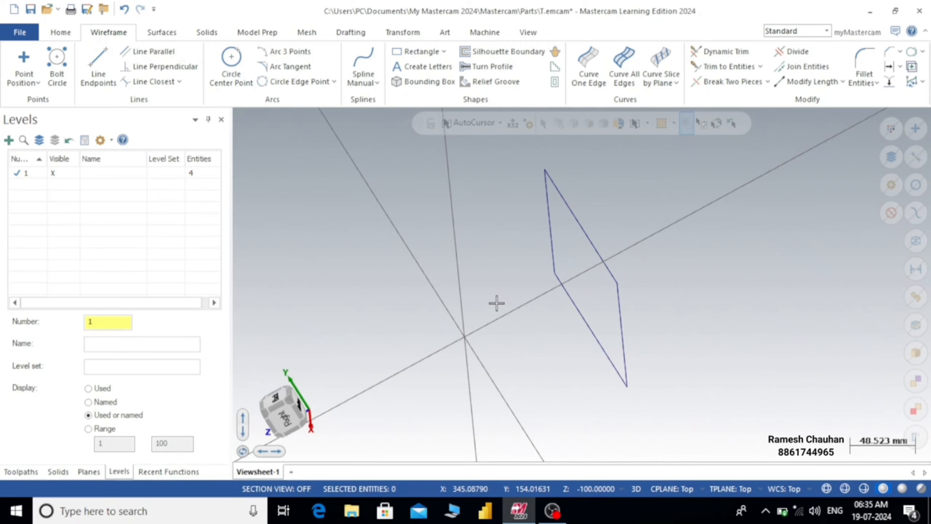
Return to the Top view and delete the 187 by 108 mm rectangle.
key(alt+1)
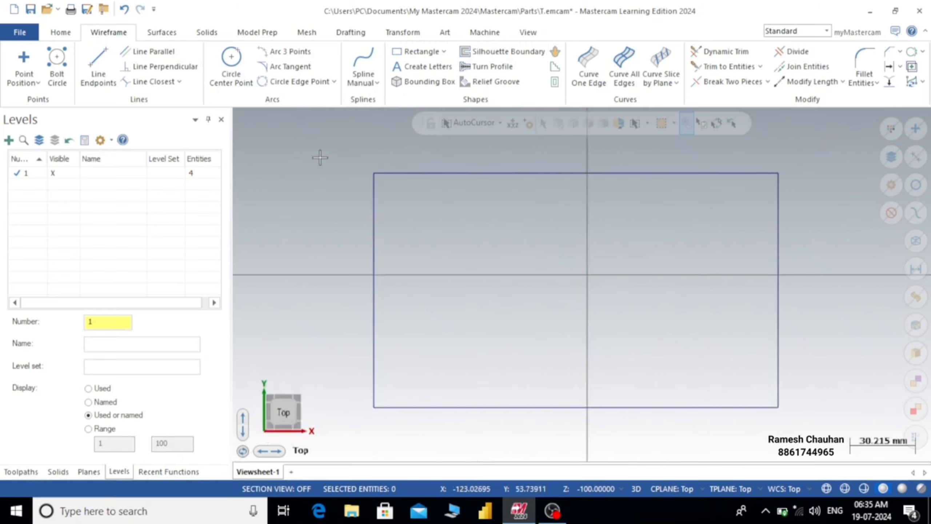
drag(320, 158, 794, 421)
key(Delete)
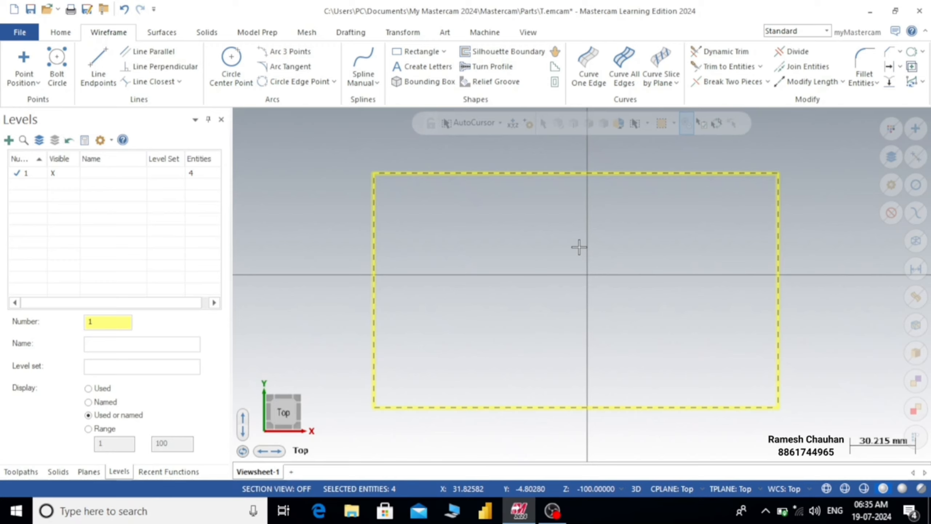
Delete the selected rectangle and highlight level 1 in the level list.
key(Delete)
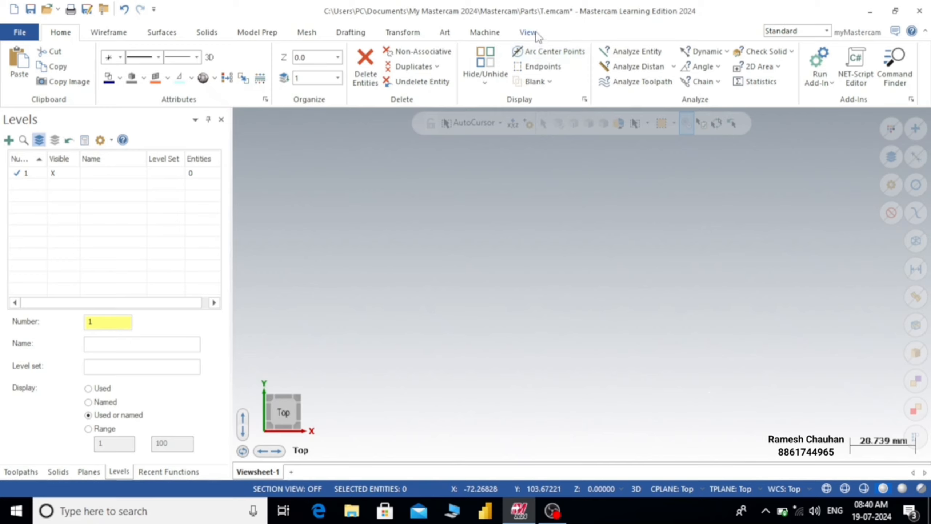
click(535, 34)
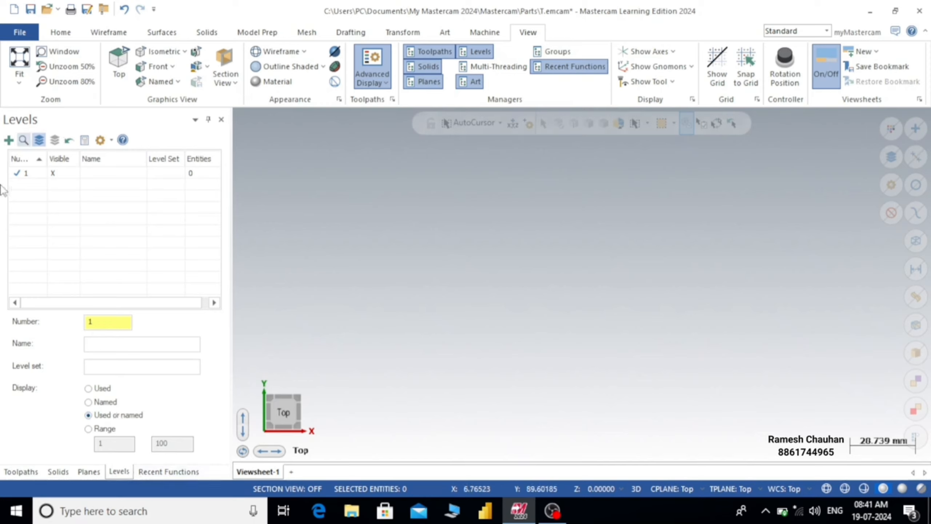
click(17, 175)
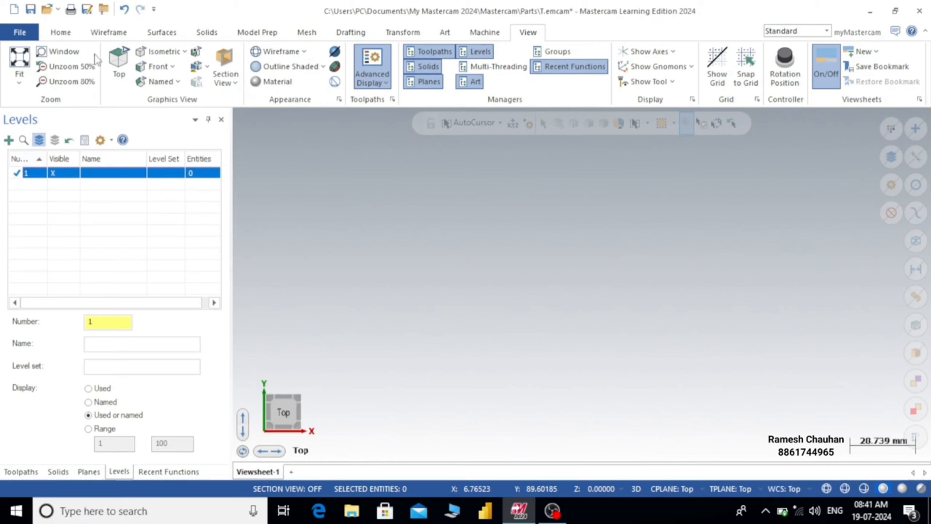
Draw a center-point circle about 86 mm in diameter on level 1.
click(108, 32)
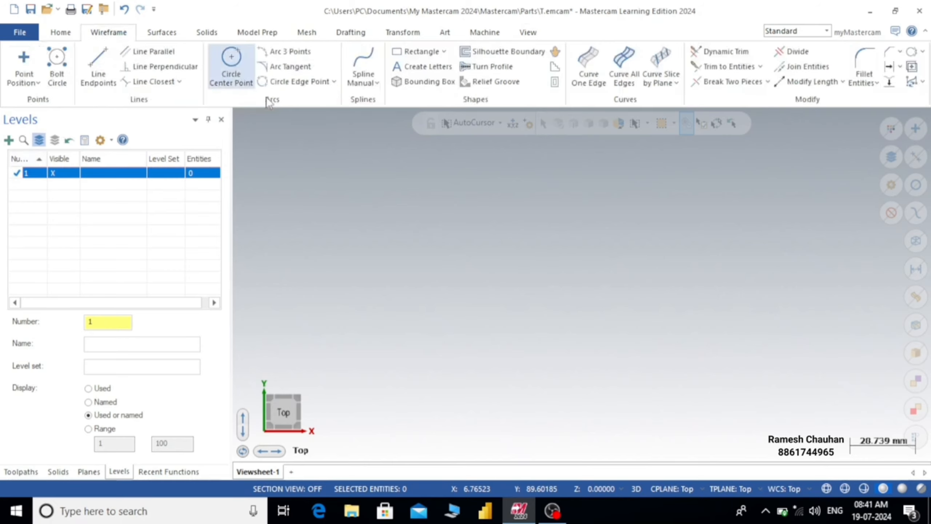
click(454, 249)
click(528, 311)
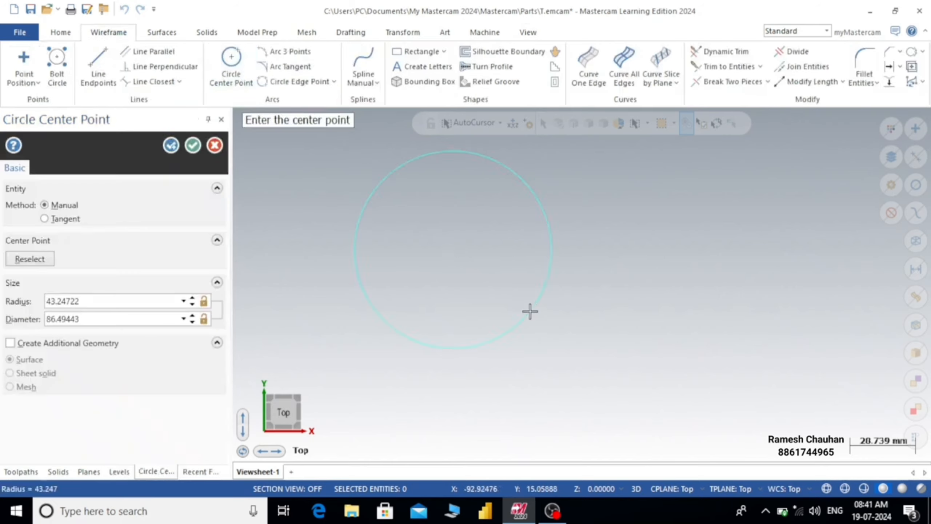
Draw a rectangle of about 85 by 37 mm that starts inside the circle and extends past its right side.
click(419, 52)
click(475, 208)
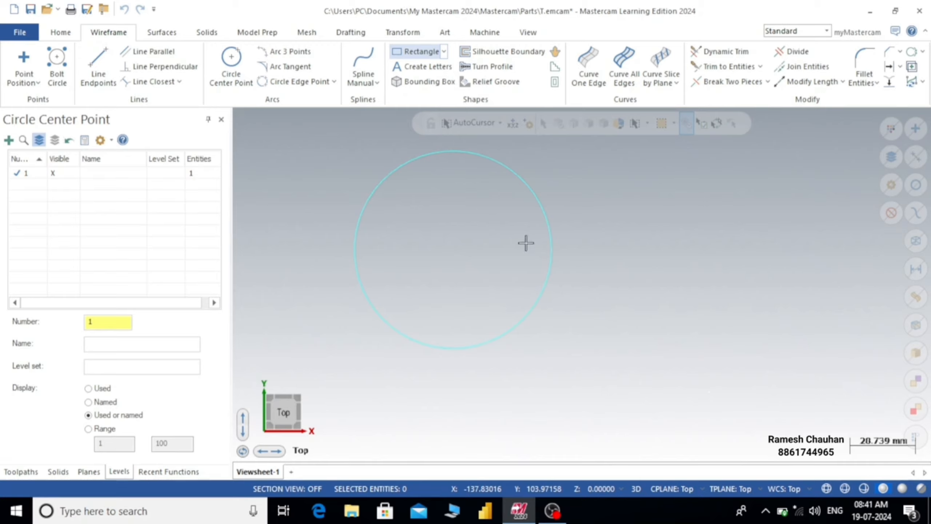
click(670, 292)
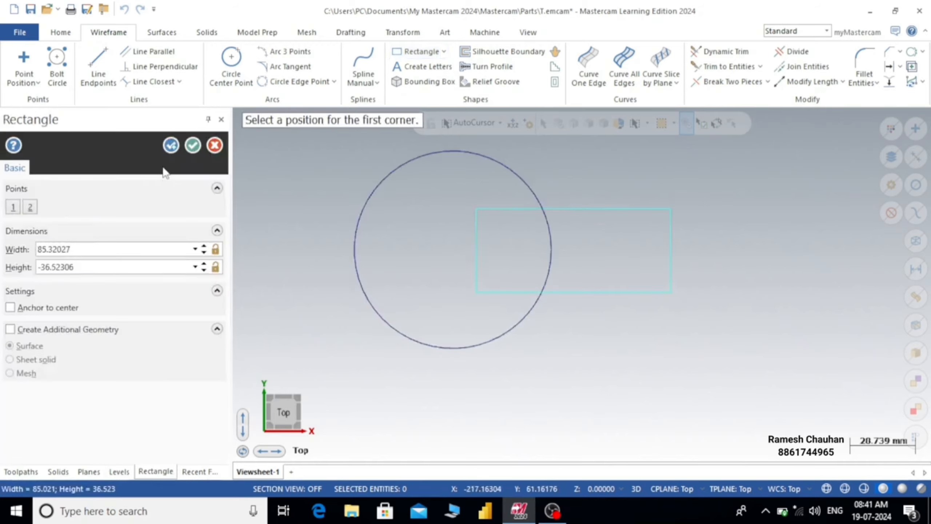
click(198, 150)
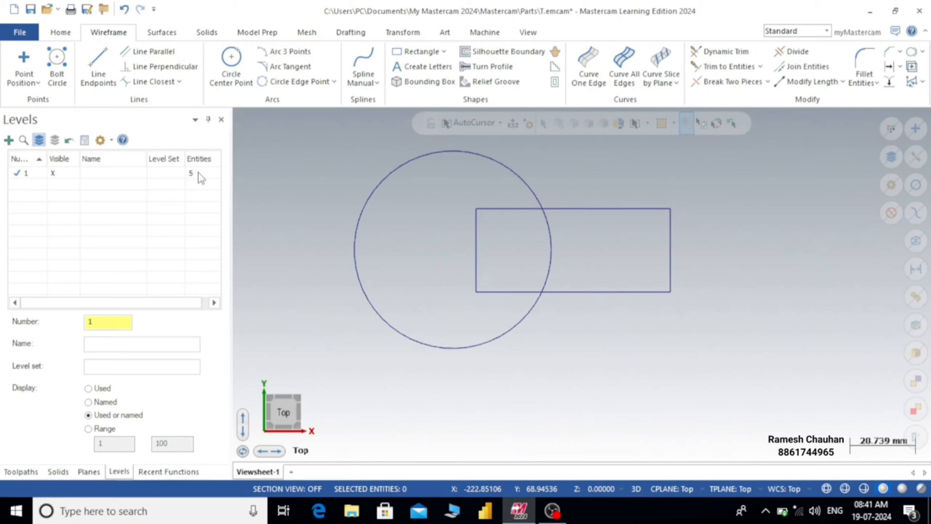
Move the rectangle's four lines to level number 2 with the Move operation, without using the active level.
click(74, 35)
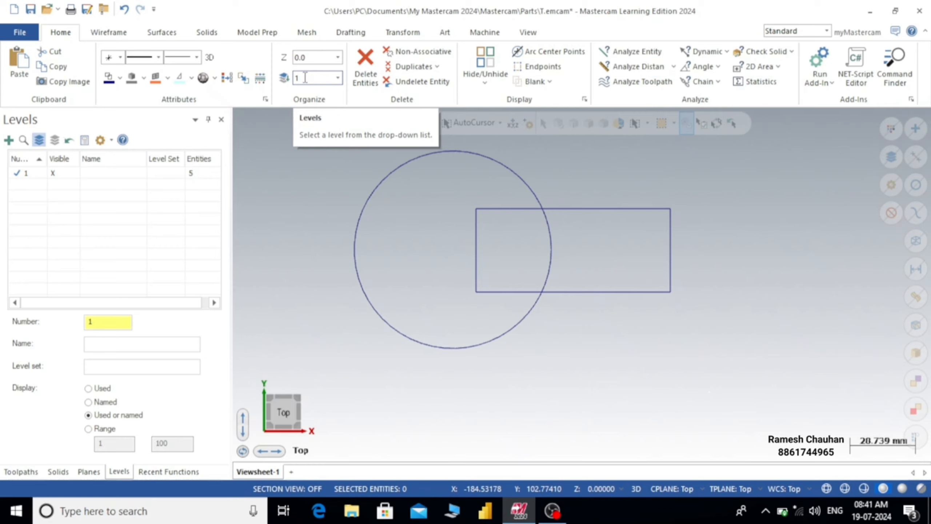
click(284, 83)
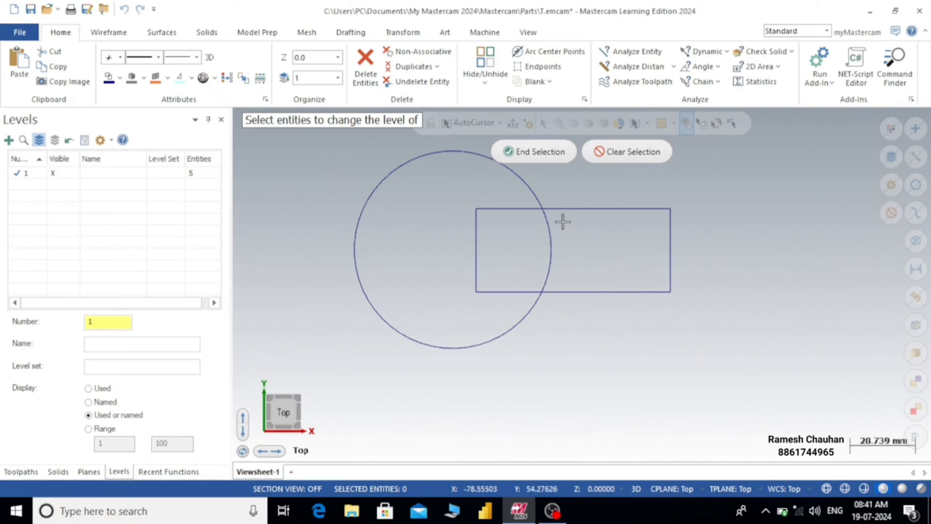
click(575, 209)
click(477, 239)
click(563, 292)
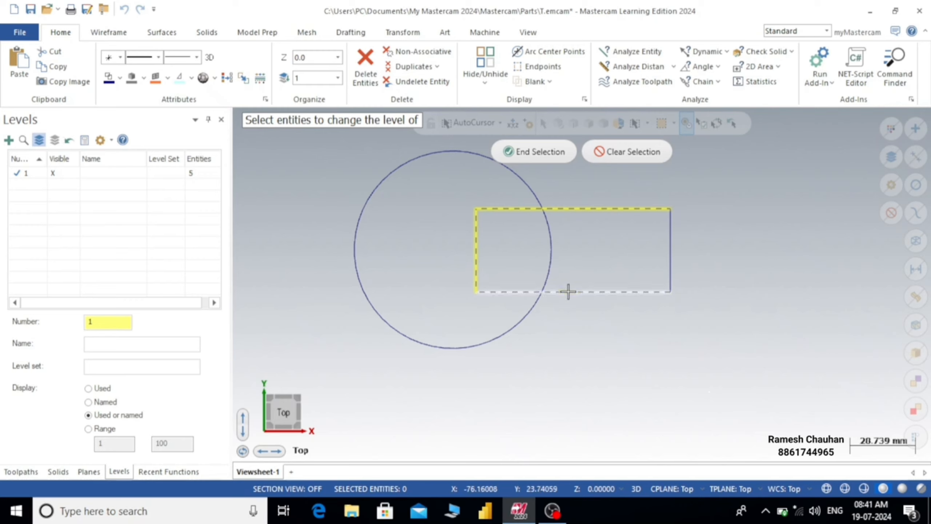
click(671, 262)
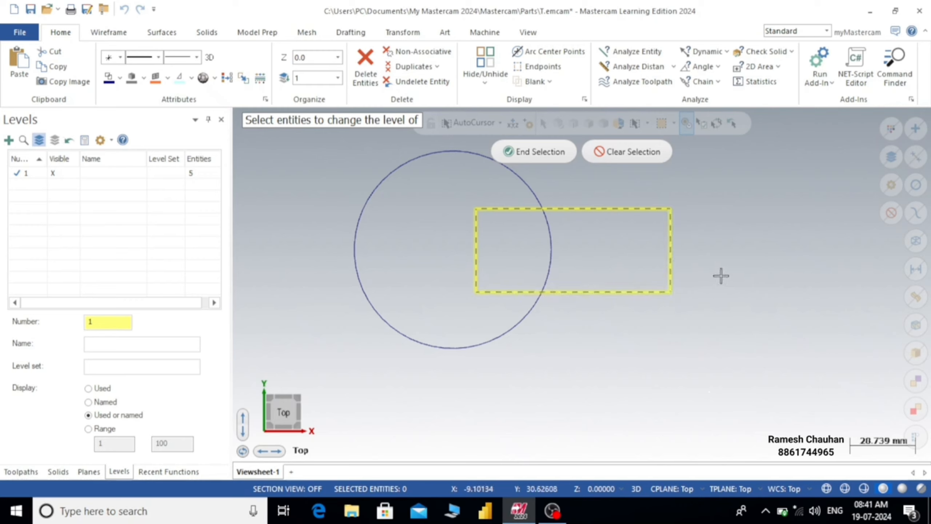
click(548, 156)
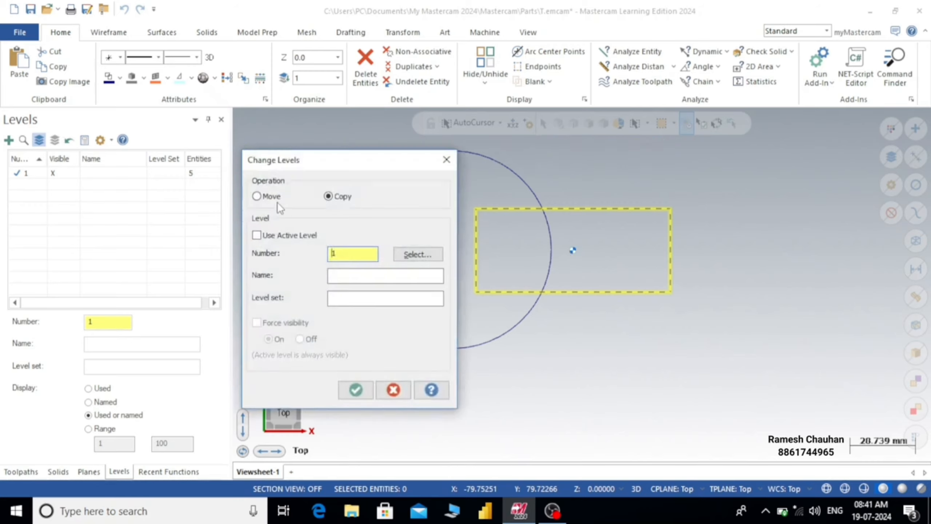
click(256, 234)
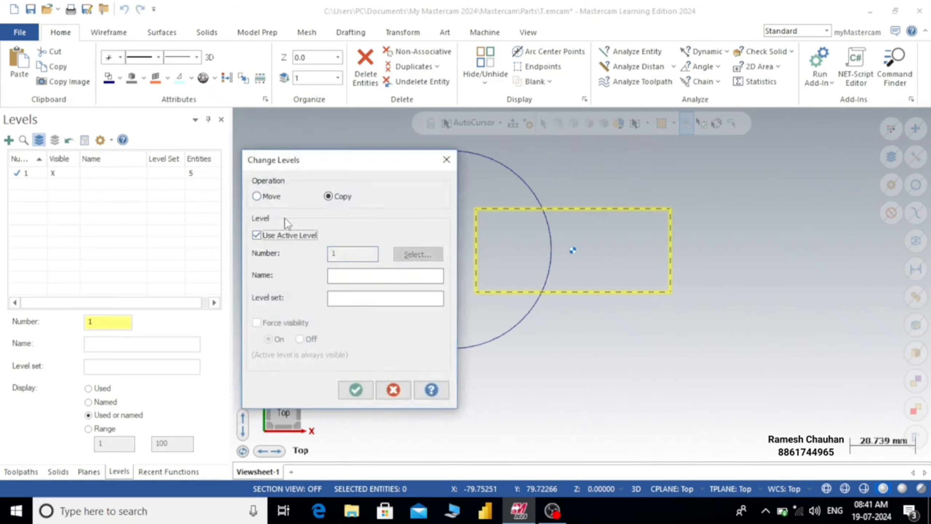
drag(322, 167, 362, 153)
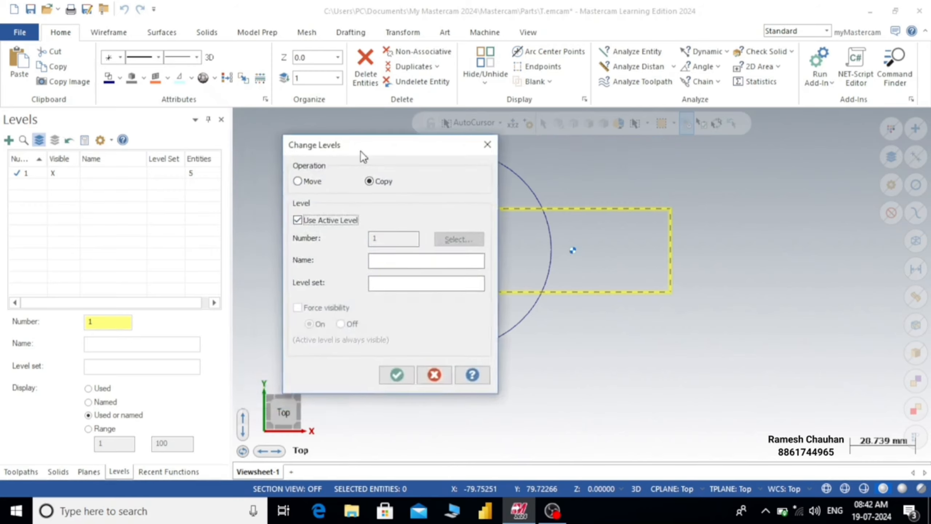
click(298, 181)
click(370, 181)
click(297, 181)
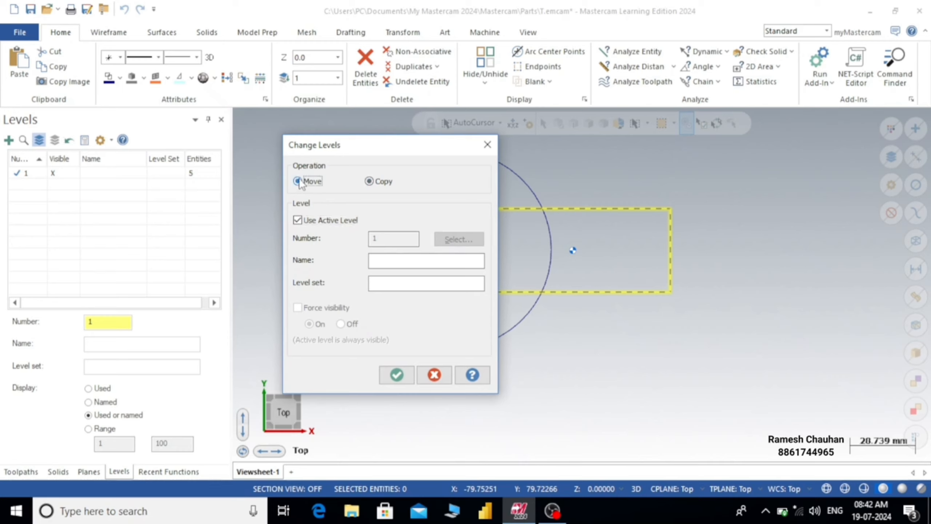
click(298, 221)
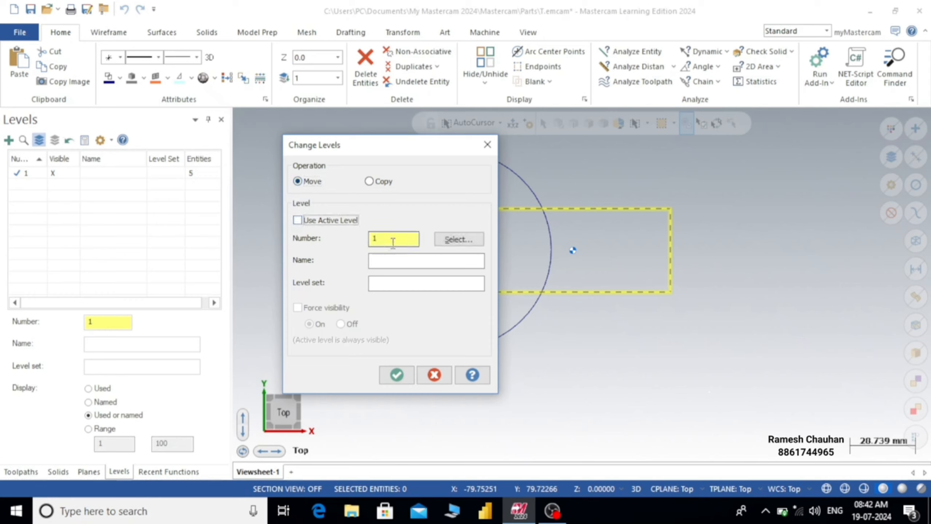
click(394, 240)
key(BackSpace)
text(2)
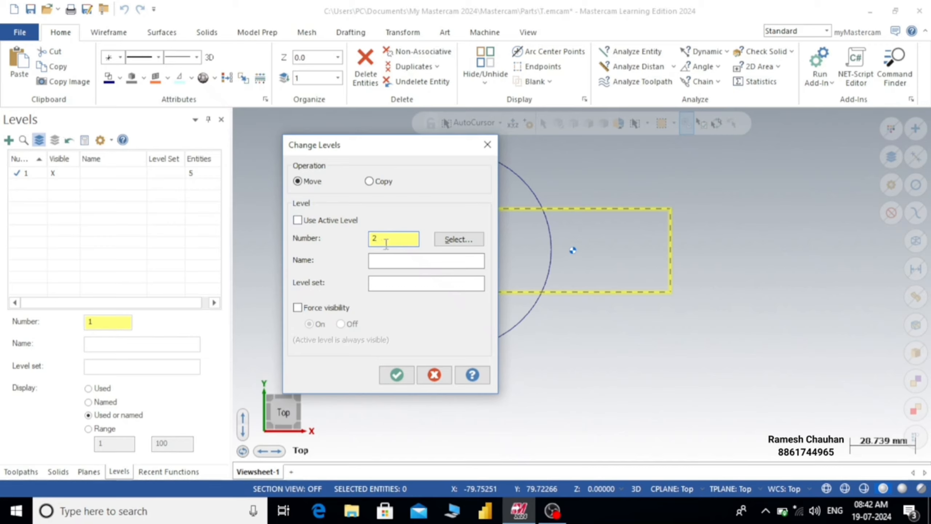
click(396, 374)
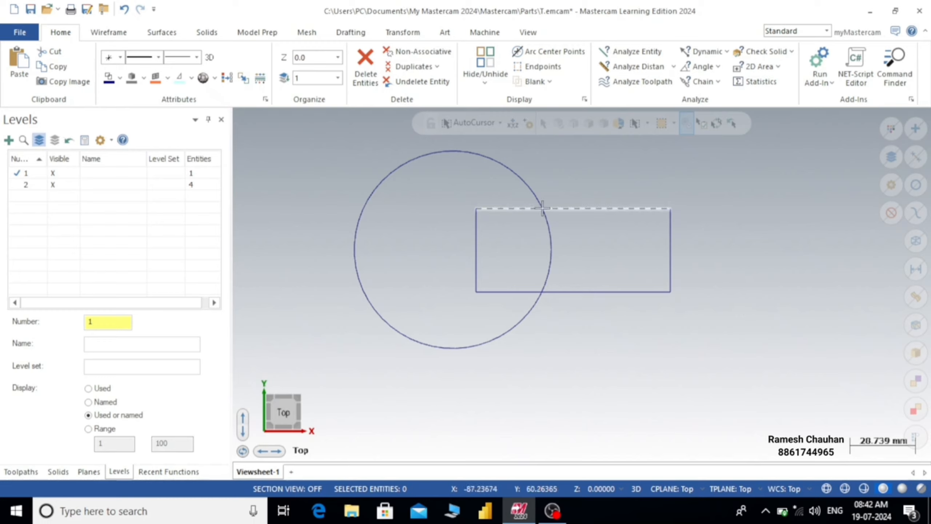
Move the circle to level number 3.
click(556, 238)
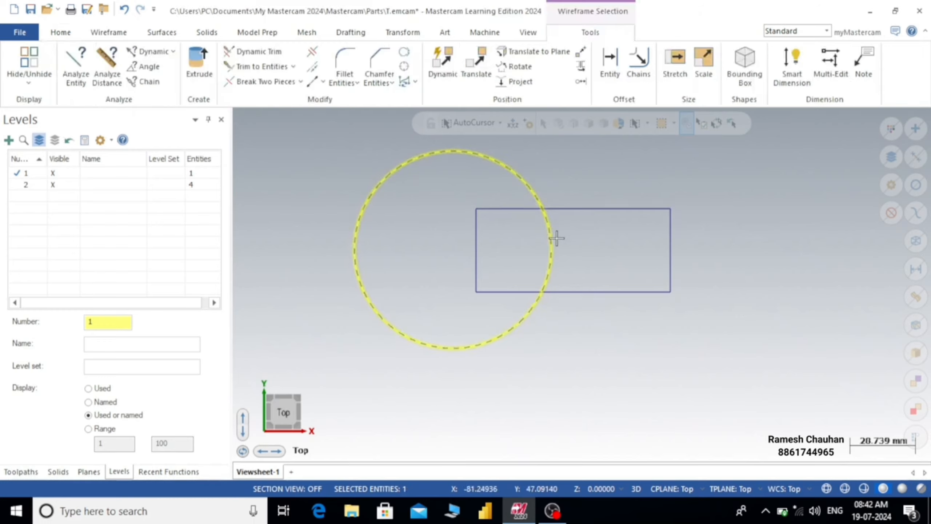
right_click(585, 182)
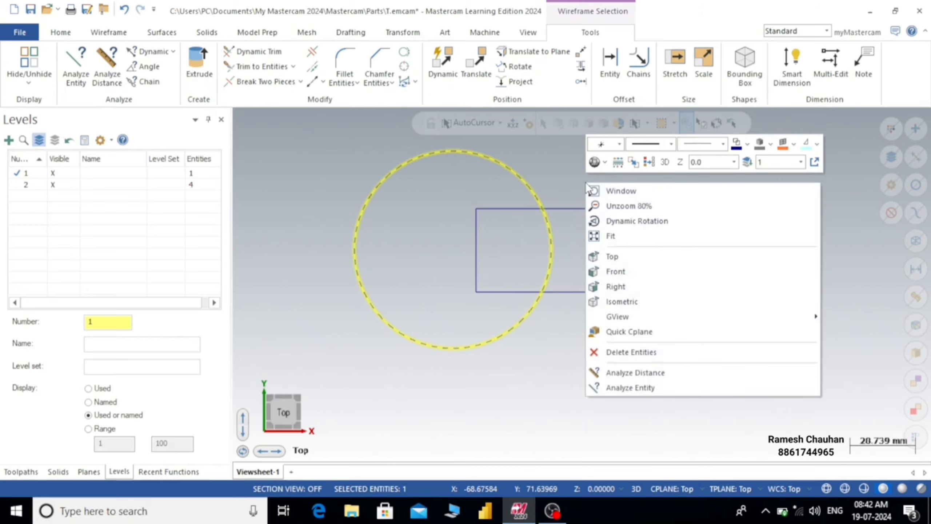
click(747, 163)
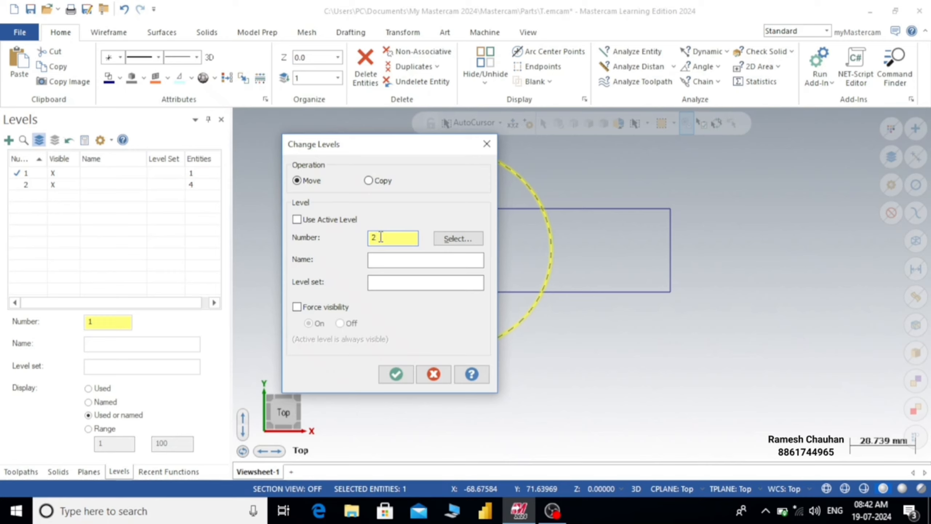
key(BackSpace)
text(3)
click(390, 374)
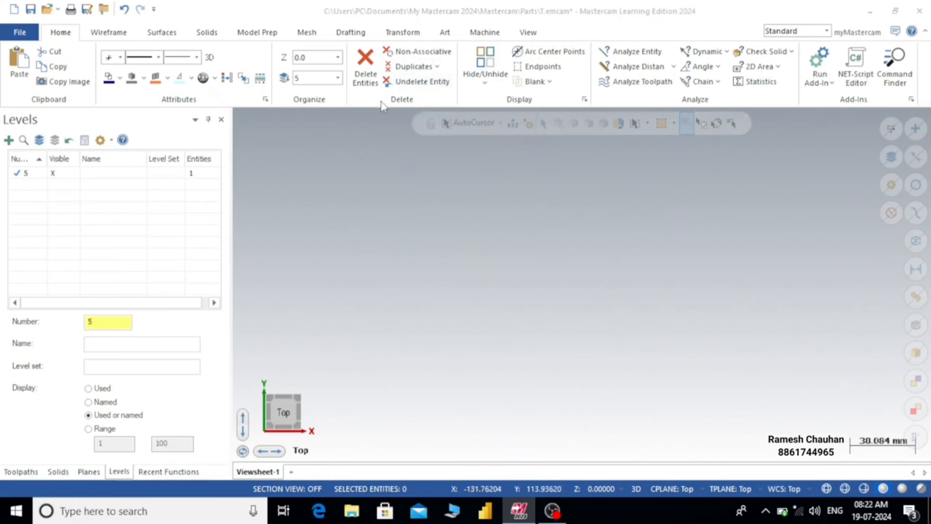
Draw three rectangles on level 5, the middle one overlapping both neighbours and the right one about 86 by 72 mm.
click(109, 32)
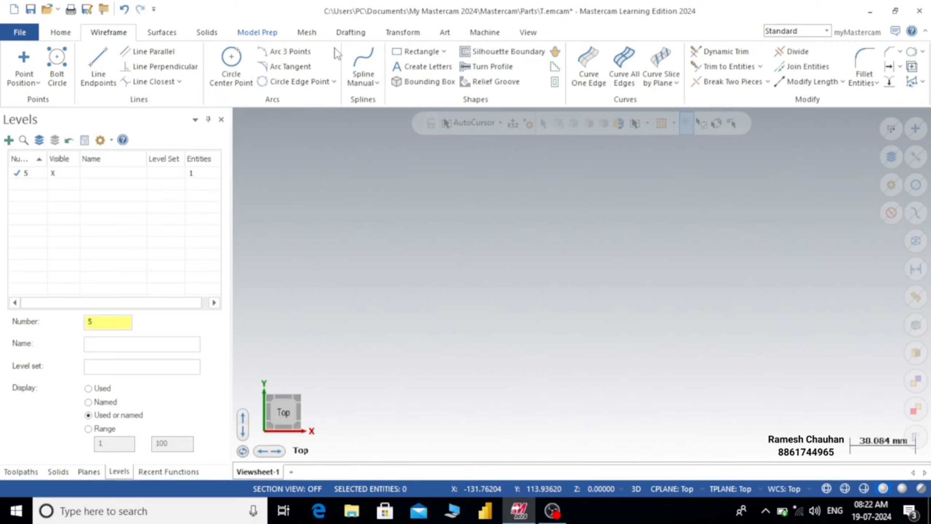
click(410, 52)
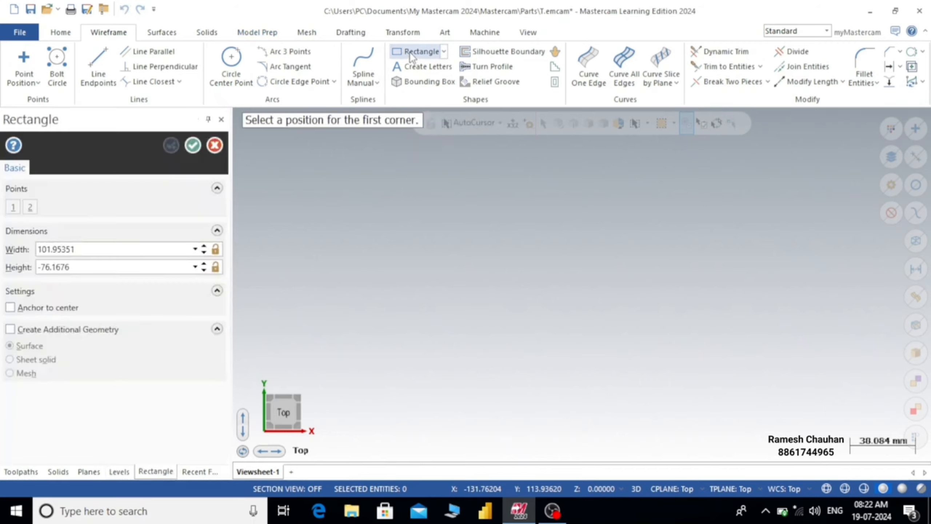
click(343, 188)
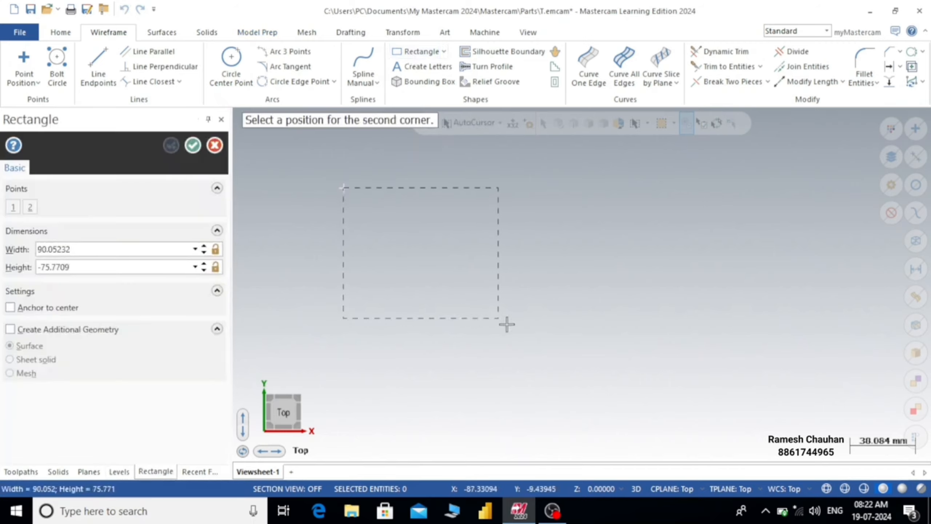
click(565, 353)
click(490, 256)
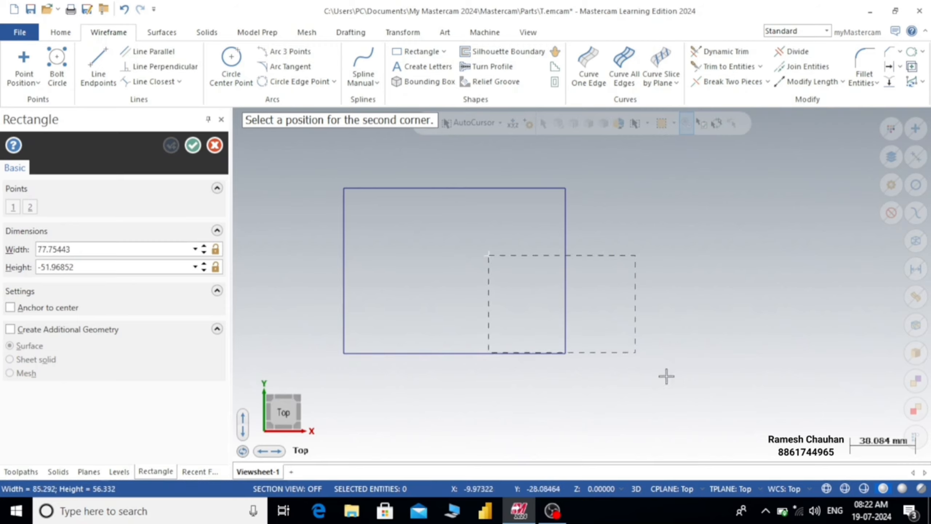
click(737, 416)
click(673, 184)
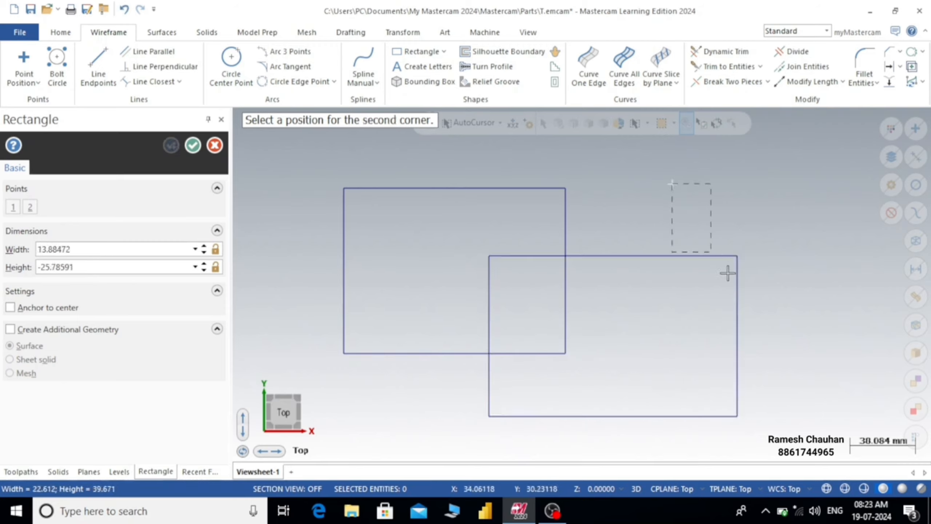
click(820, 307)
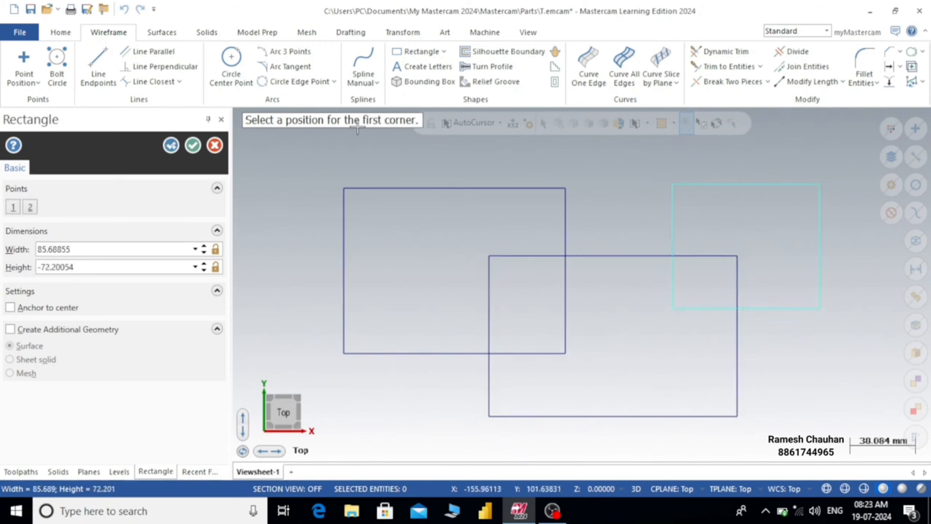
click(192, 145)
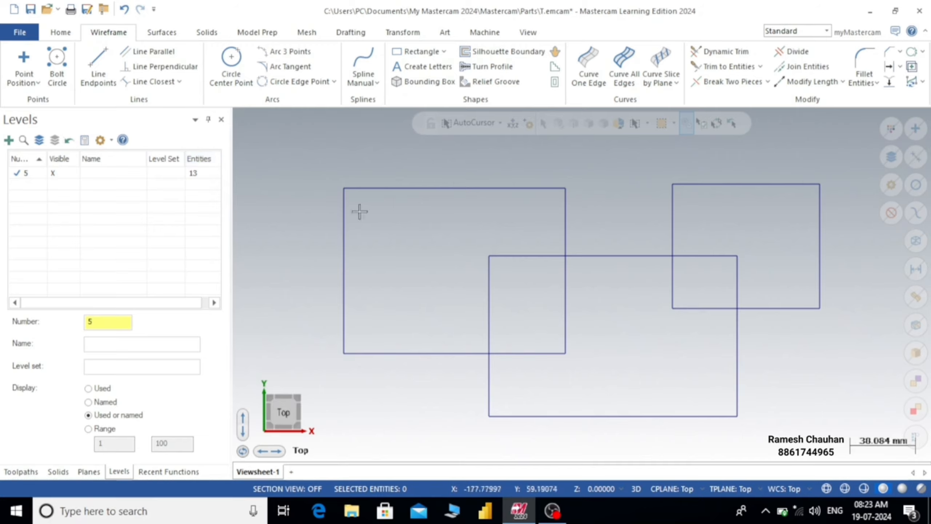
Apply the fourth line width in the list to all three rectangles.
drag(288, 146, 835, 439)
click(69, 32)
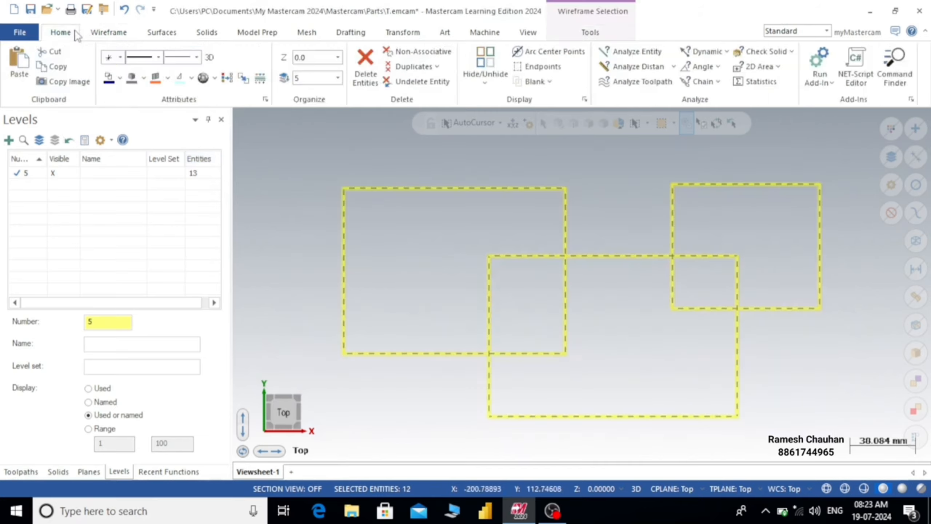
click(197, 57)
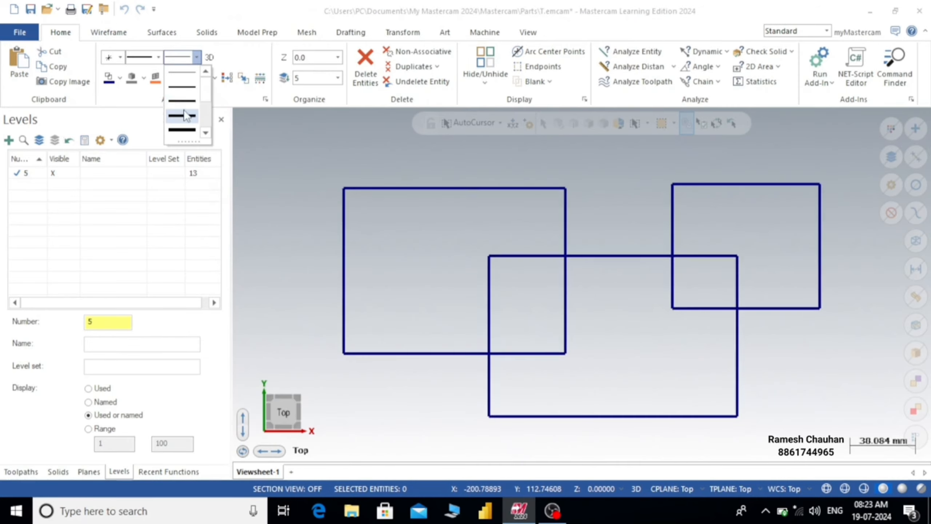
click(185, 116)
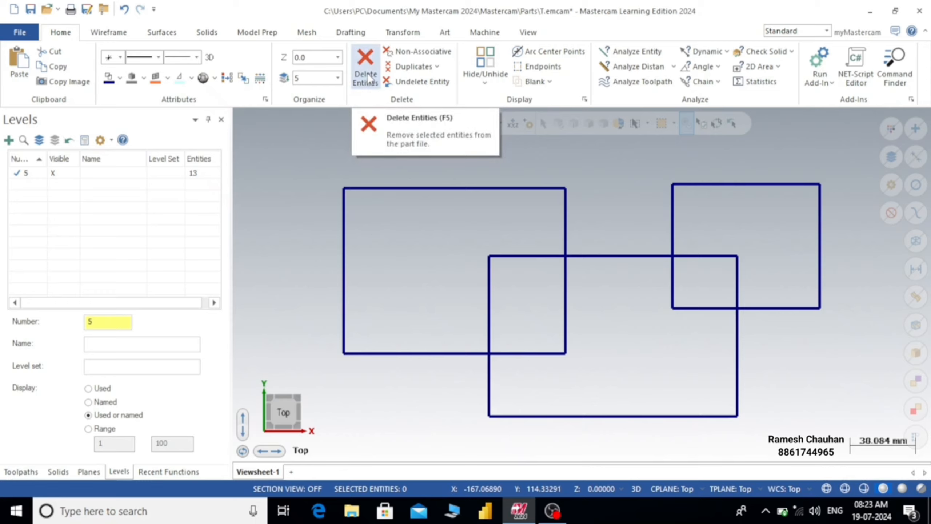
Delete the top lines of the left and middle rectangles and the bottom line of the right rectangle.
click(495, 189)
click(596, 256)
click(777, 309)
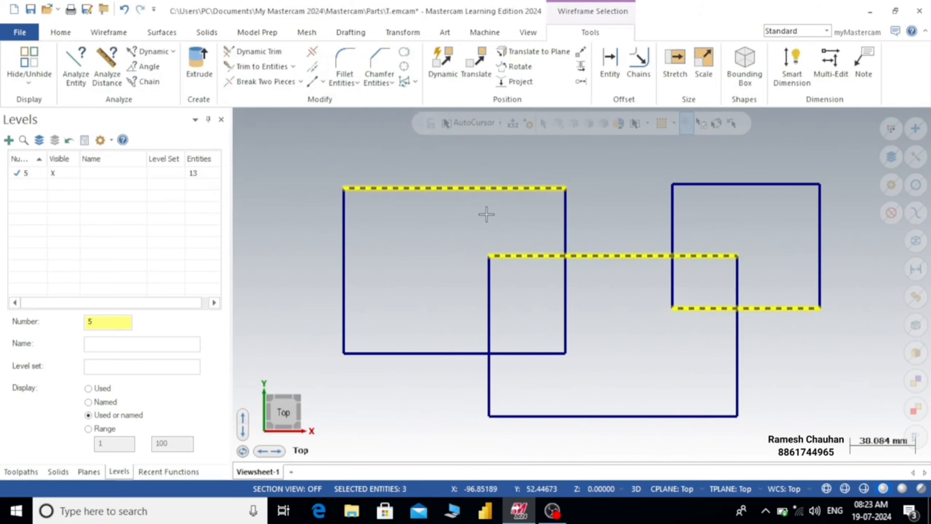
click(61, 33)
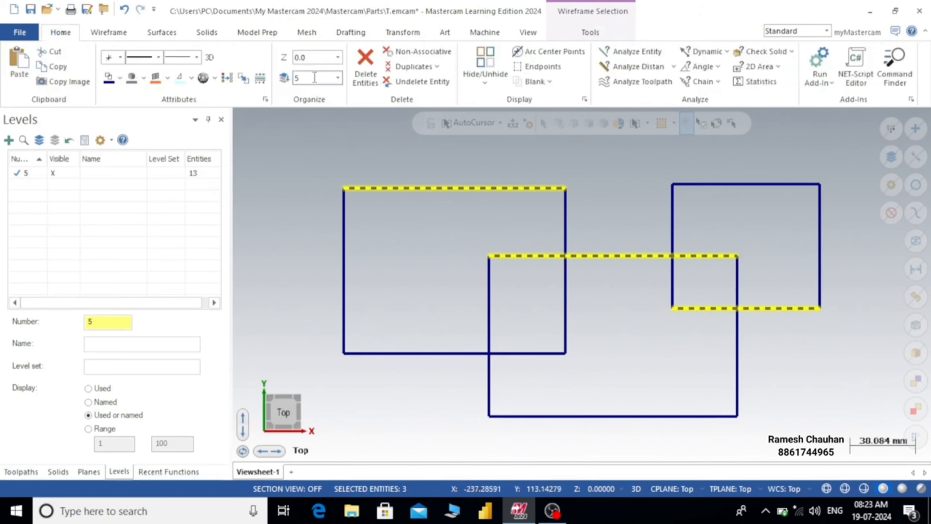
click(366, 66)
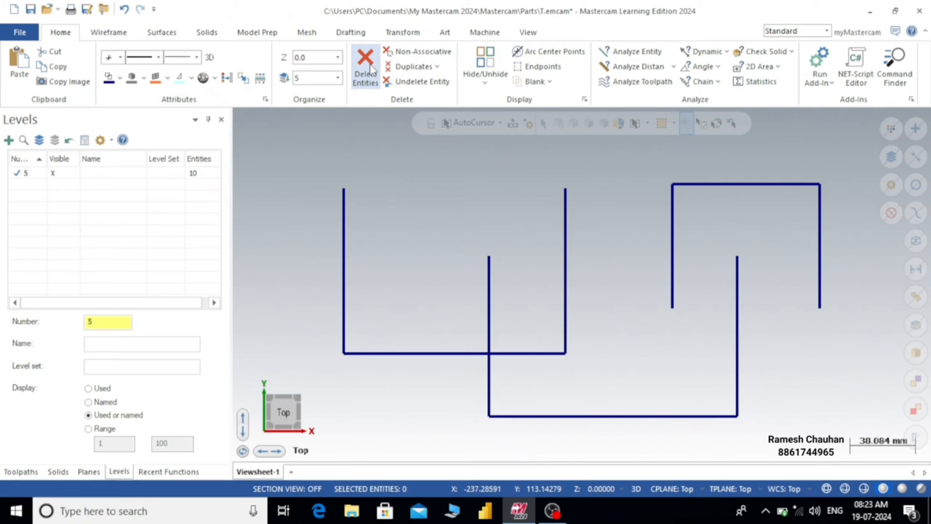
Restore the three deleted rectangle lines one at a time with Undelete Entity.
click(411, 88)
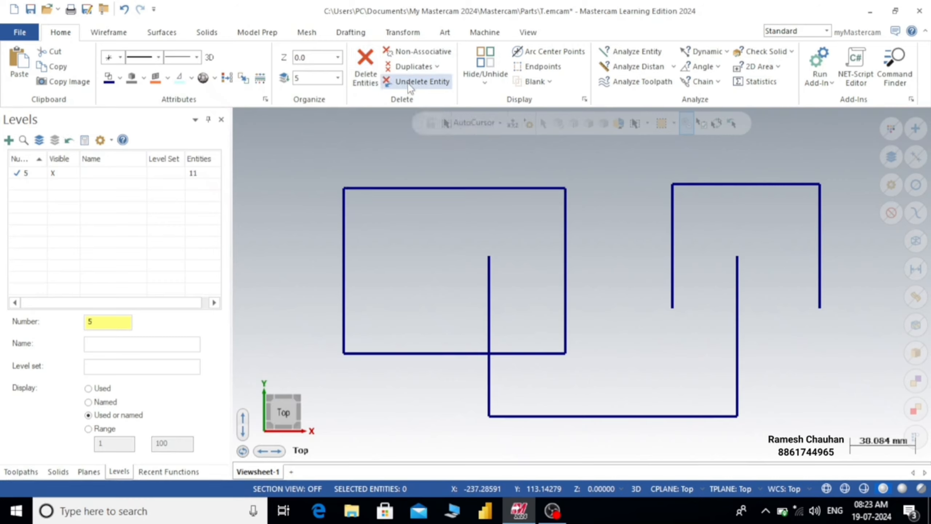
click(410, 87)
click(411, 87)
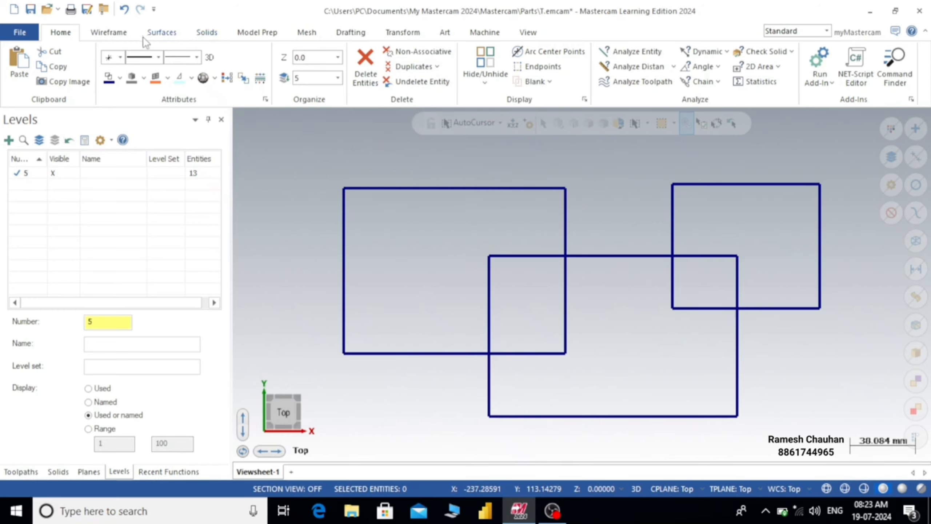
Draw a duplicate rectangle of about 129 by 96 mm exactly over the left rectangle, corner to corner.
click(109, 33)
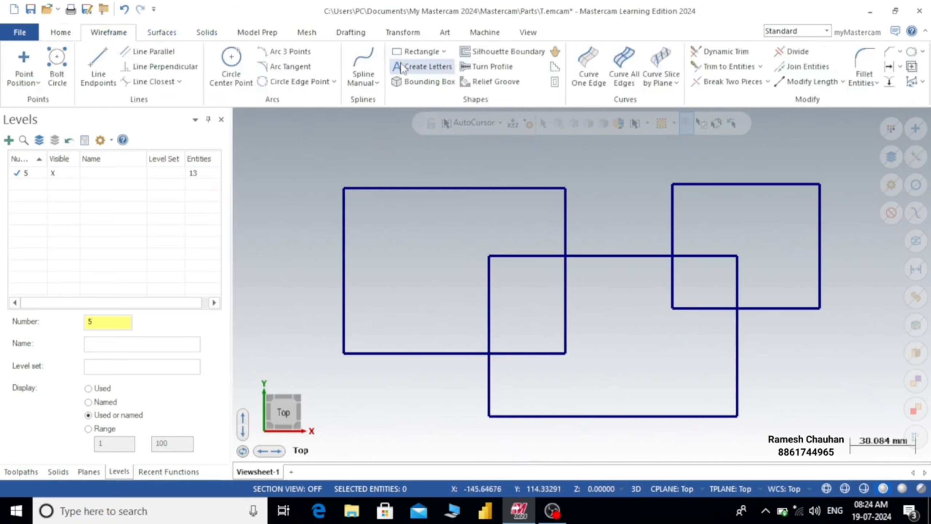
click(398, 51)
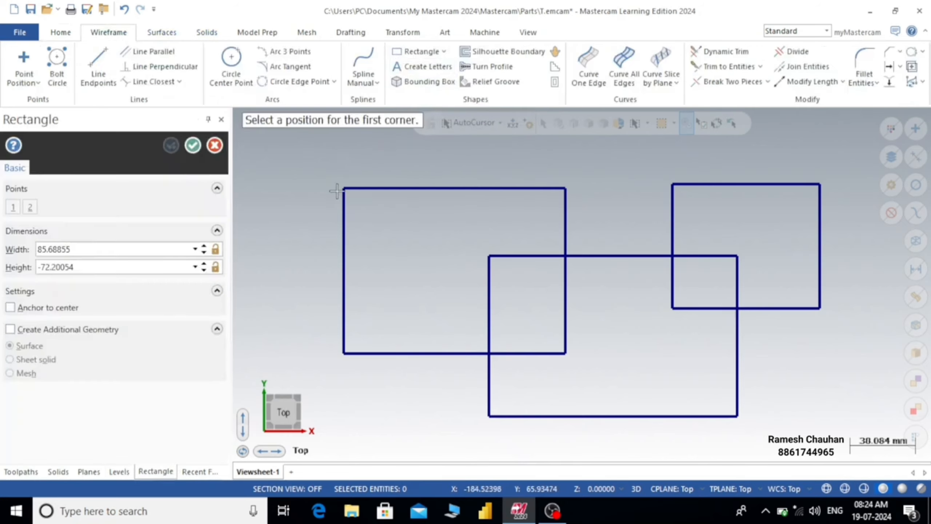
click(343, 188)
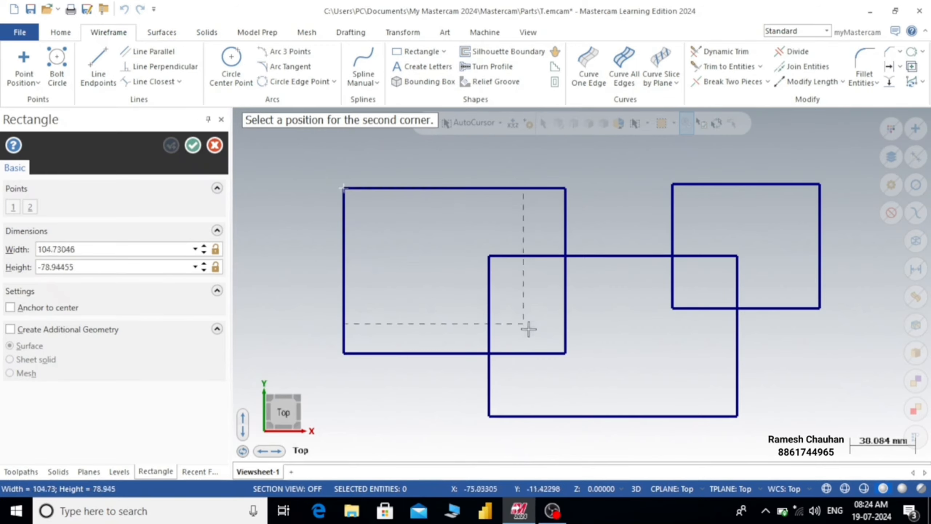
click(566, 354)
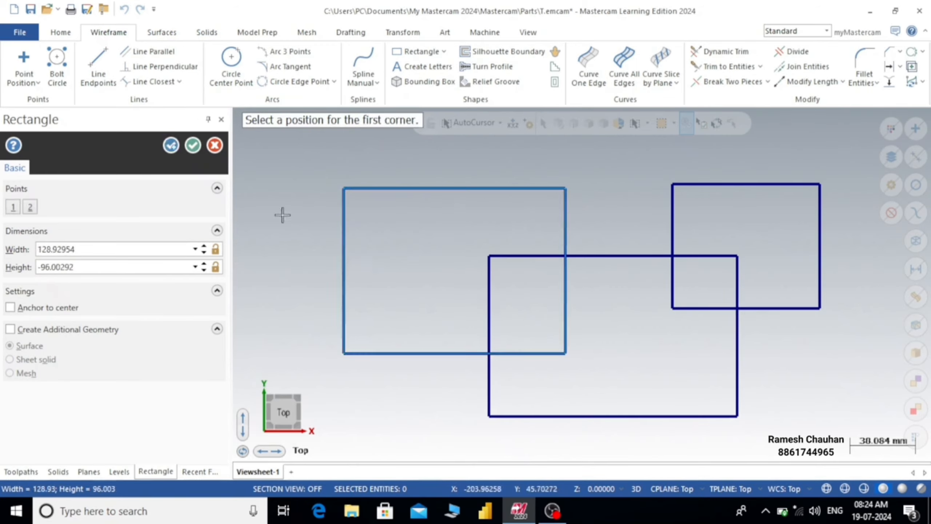
click(198, 146)
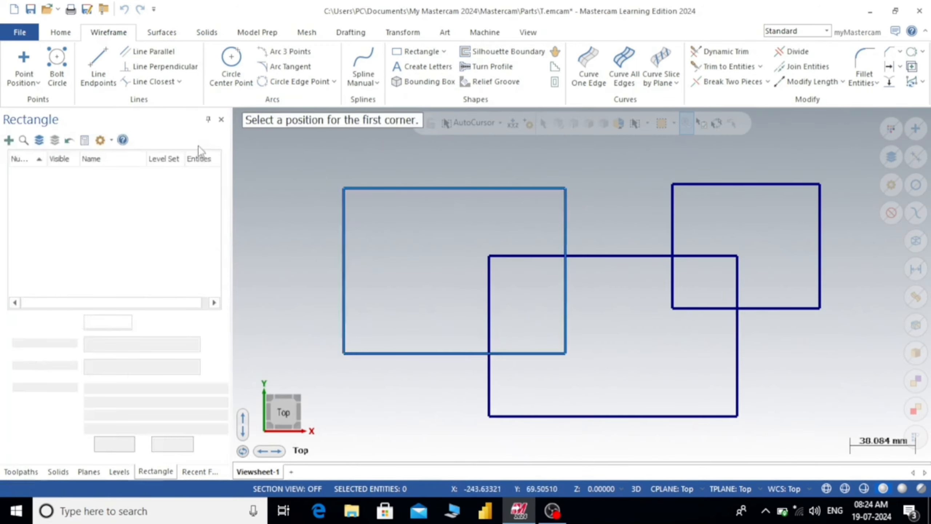
Draw duplicate lines over the middle rectangle's right edge and the right rectangle's top edge with Line Endpoints.
click(95, 54)
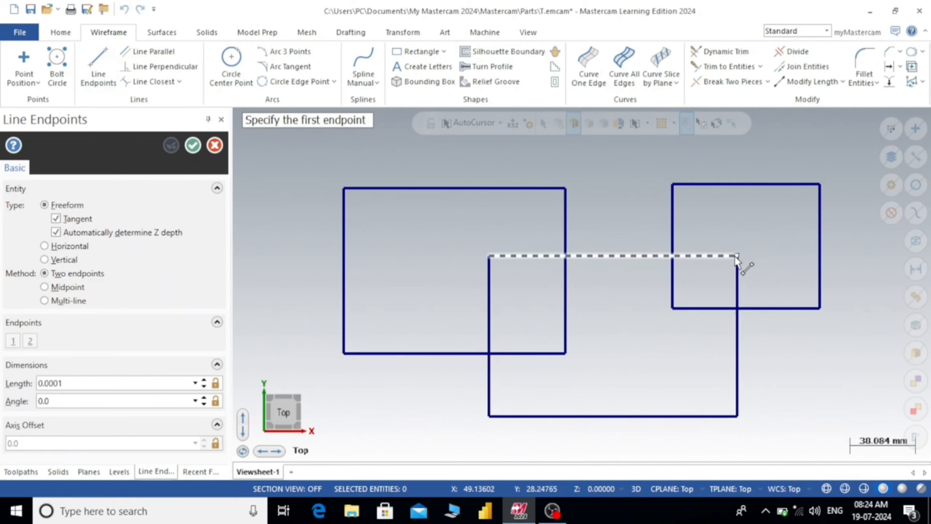
click(737, 256)
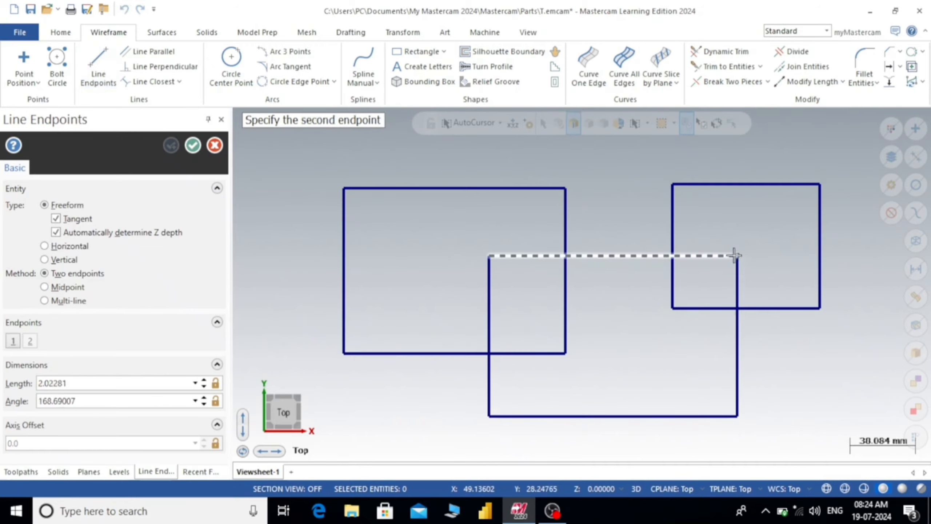
click(737, 416)
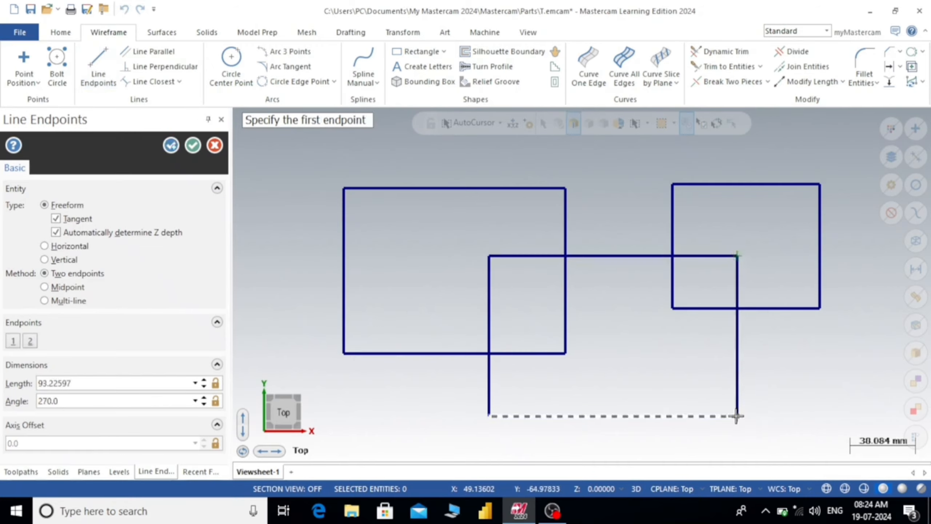
click(672, 184)
click(818, 184)
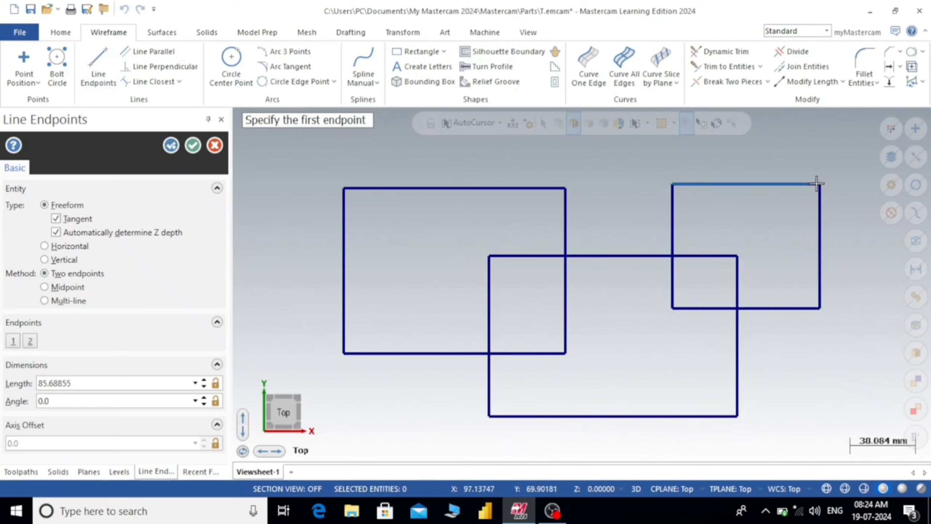
Draw a vertical line about 41 mm long inside the left rectangle and a second identical line over it.
click(405, 252)
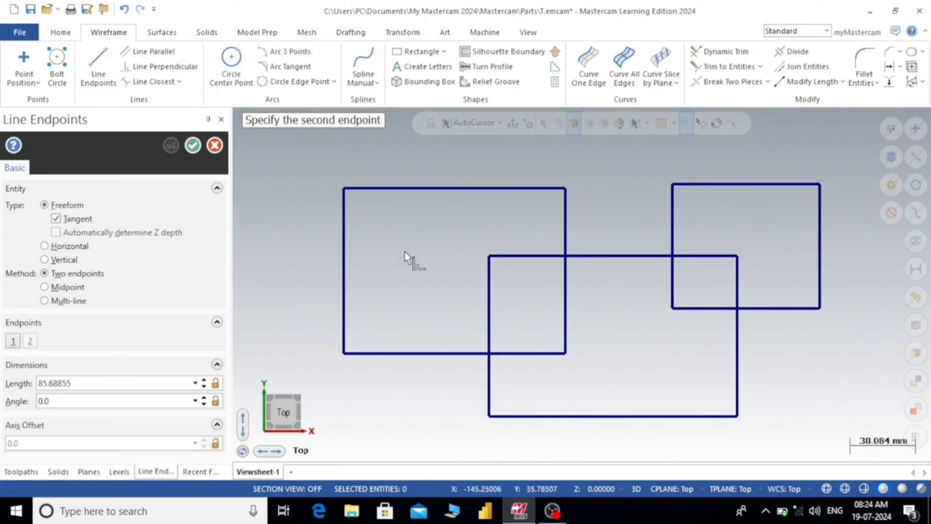
click(403, 313)
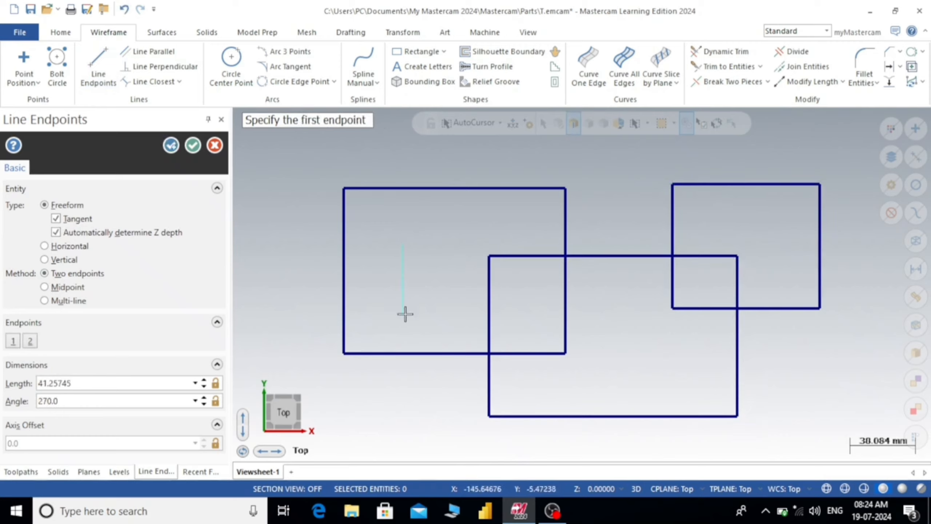
click(402, 244)
click(401, 310)
click(195, 145)
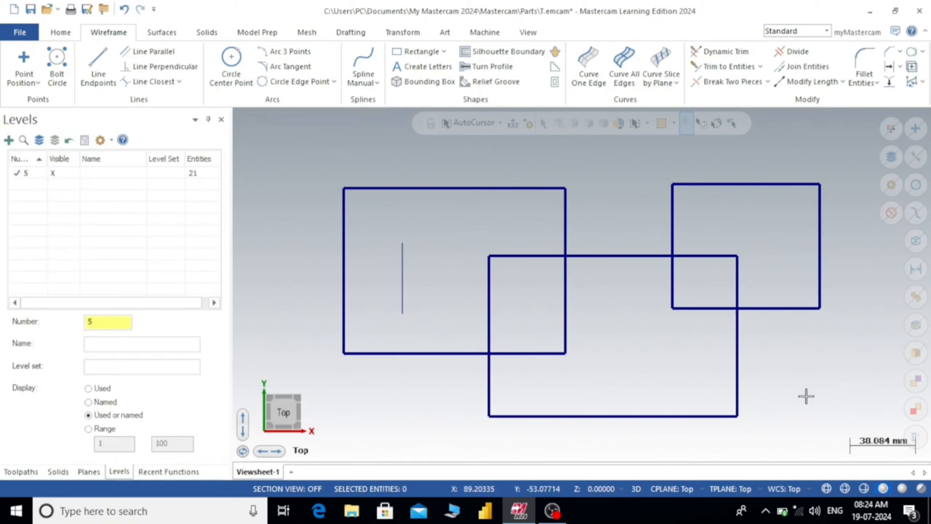
Remove the duplicate entities from the drawing and accept the Delete Duplicates Summary.
click(69, 35)
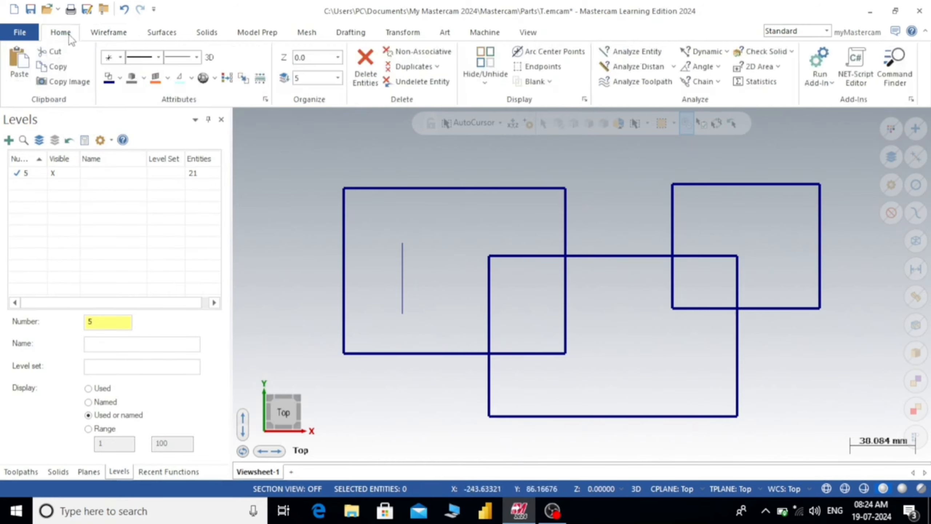
click(413, 67)
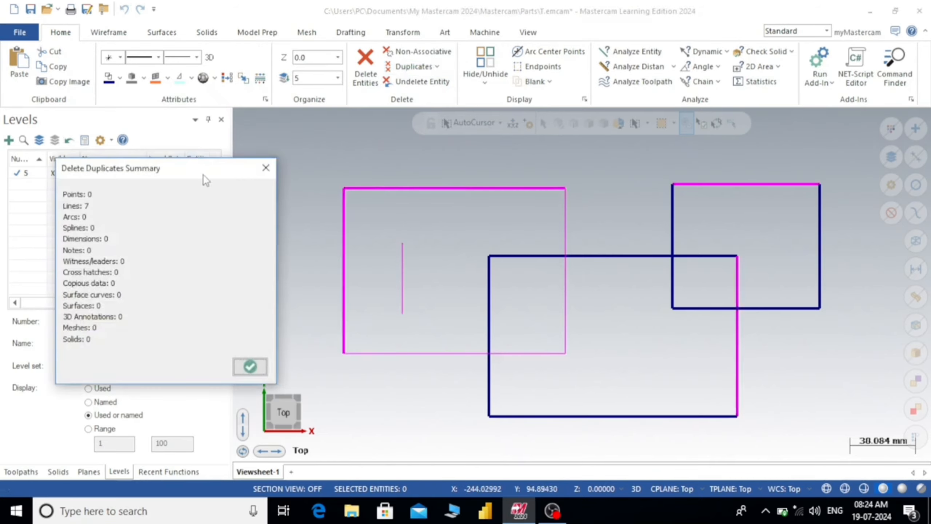
drag(204, 176, 399, 161)
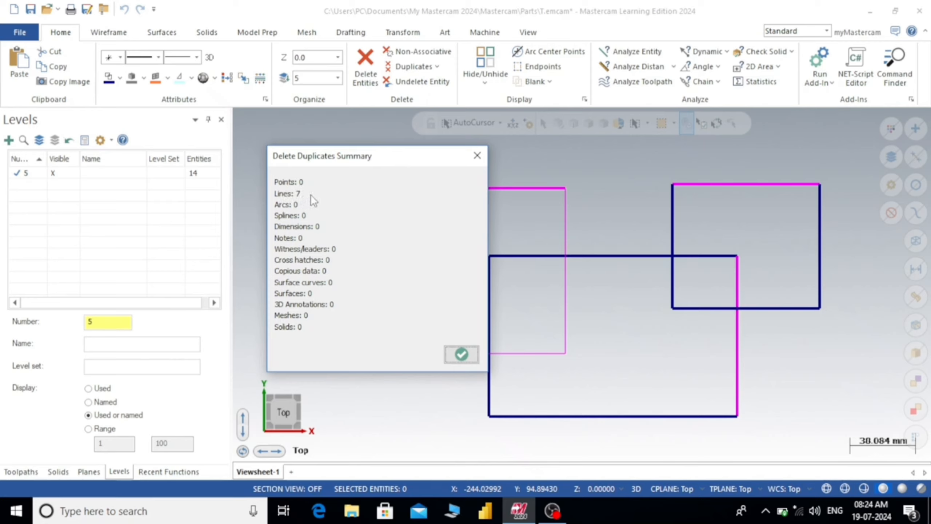
drag(340, 166, 116, 150)
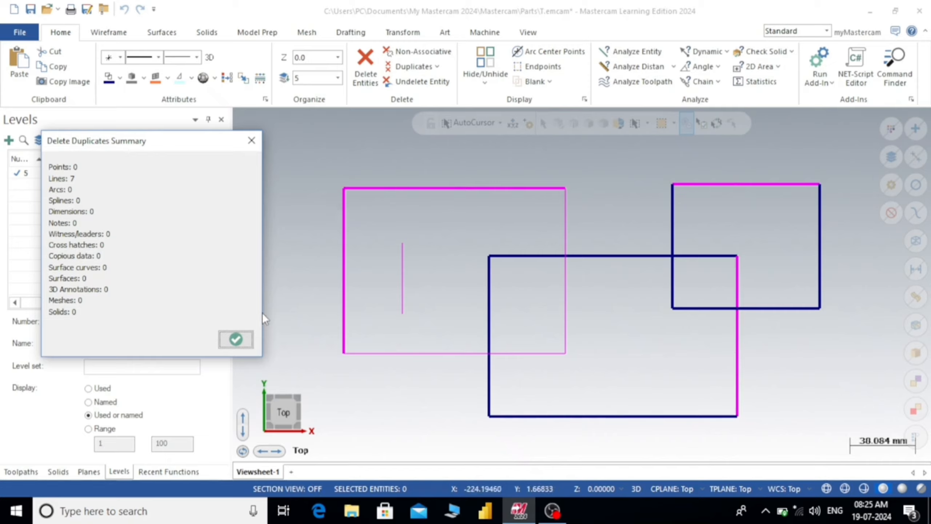
click(236, 339)
Delete the left rectangle's top and left lines, the short vertical line inside it, and the right rectangle's top line.
click(396, 188)
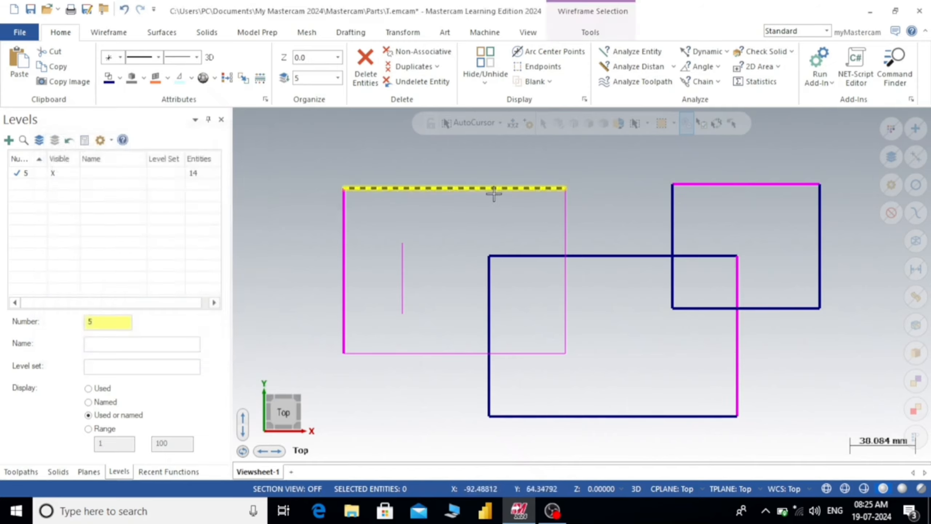
click(355, 258)
click(402, 268)
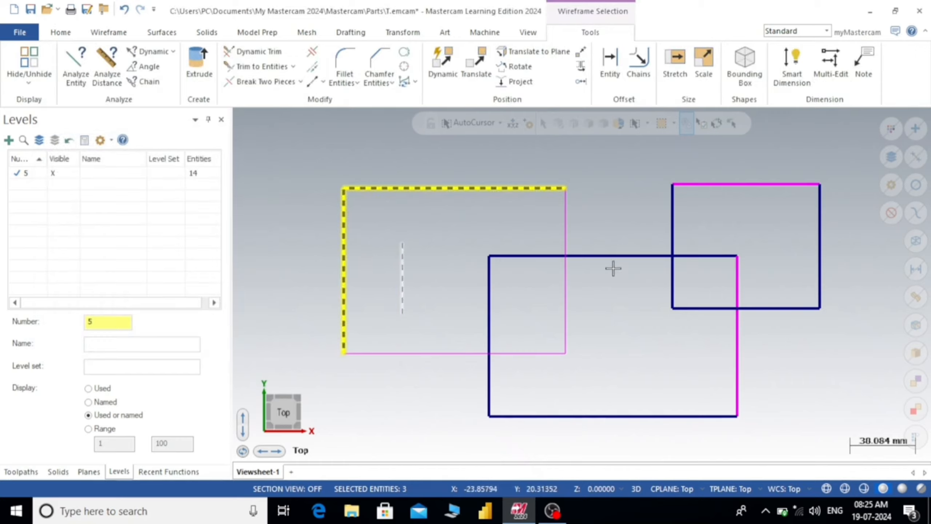
click(691, 186)
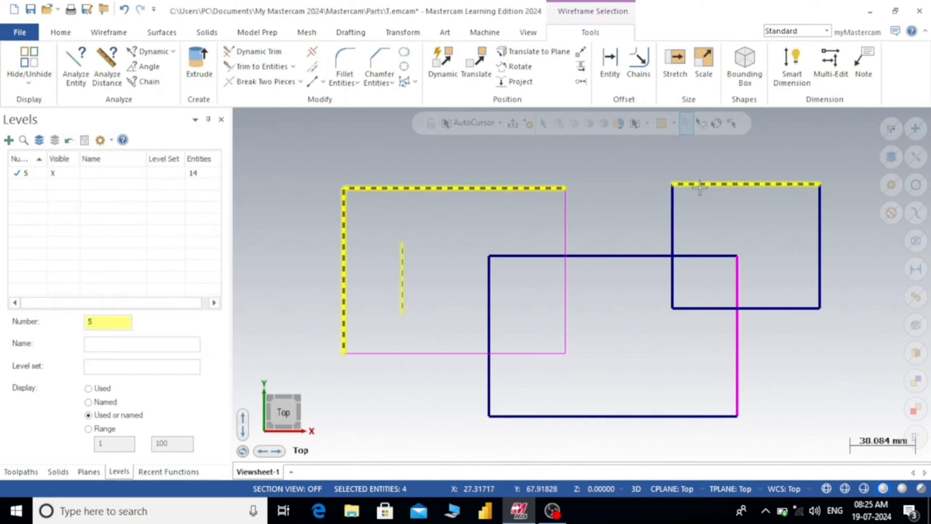
click(54, 34)
click(361, 66)
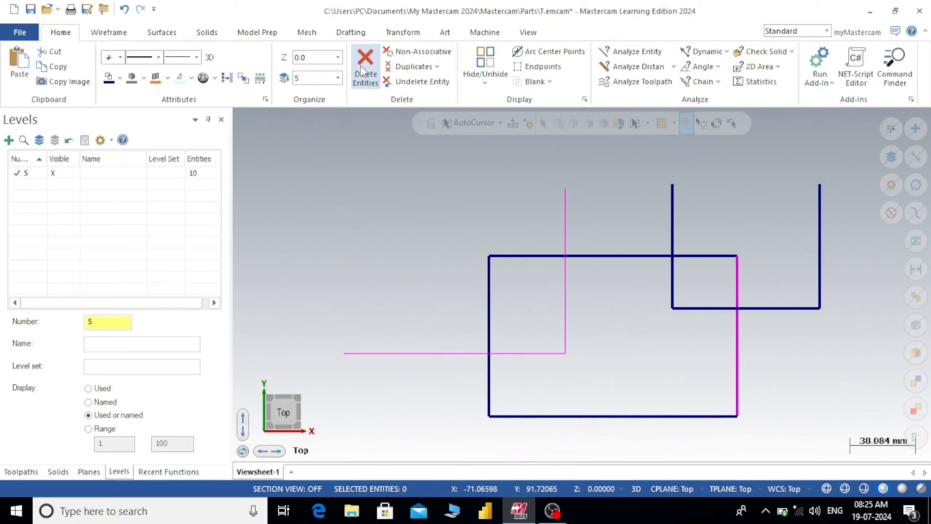
Restore the left rectangle's left and top lines and the right rectangle's top line with Undelete Entity.
click(418, 81)
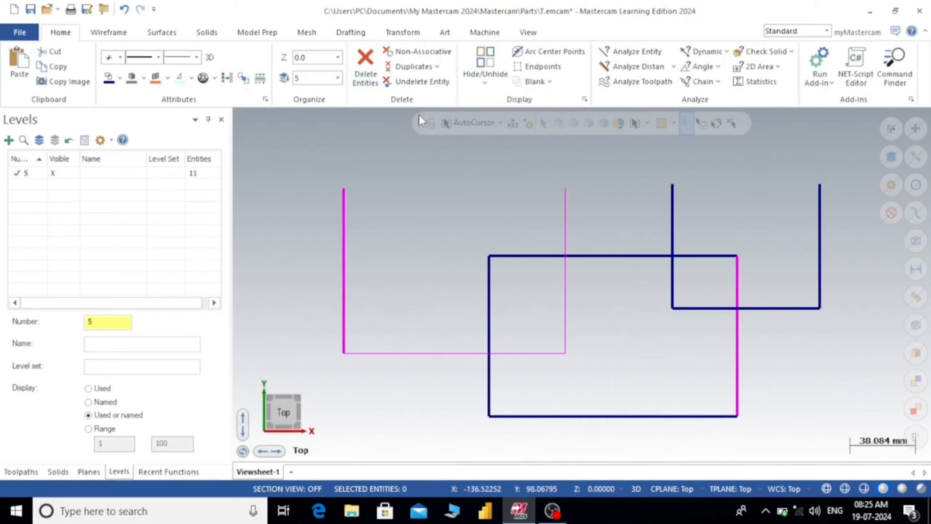
click(418, 82)
click(418, 81)
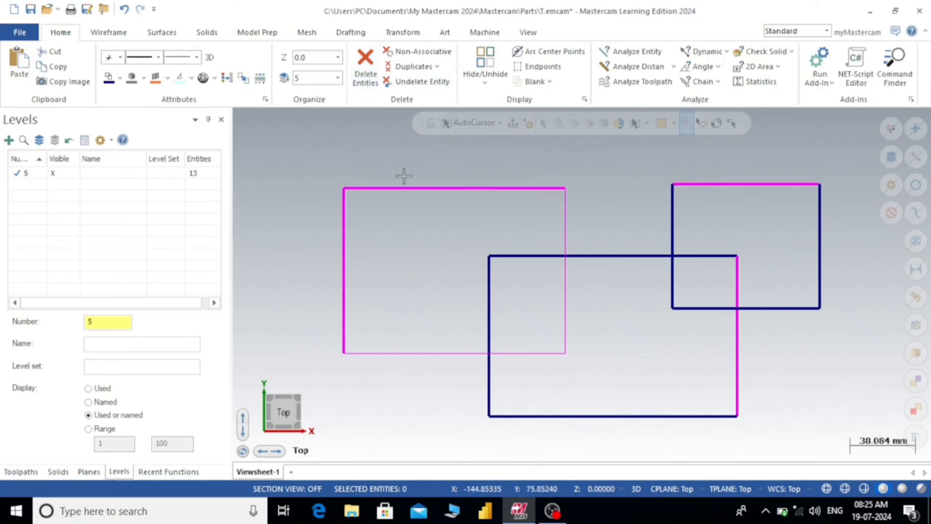
Delete the left rectangle's top line, its other three lines, and the remaining two rectangles.
click(401, 187)
key(Delete)
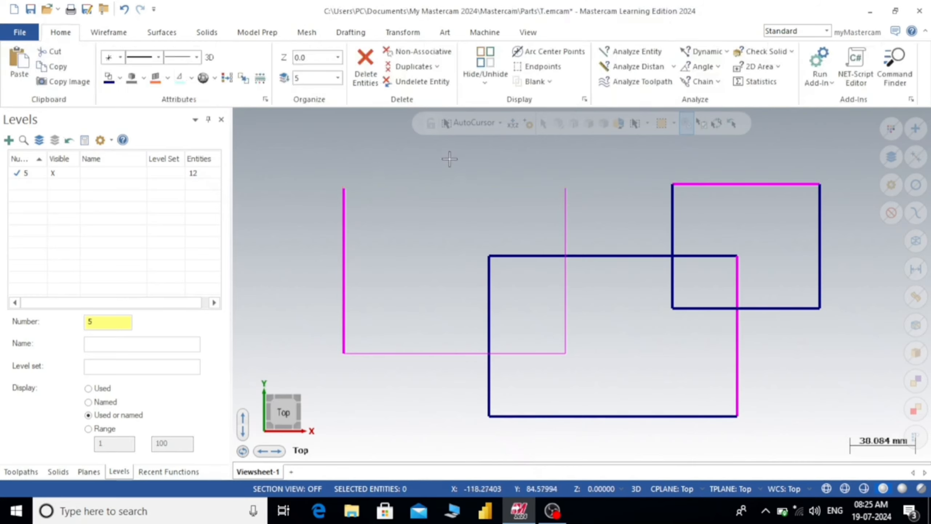
click(346, 238)
click(374, 348)
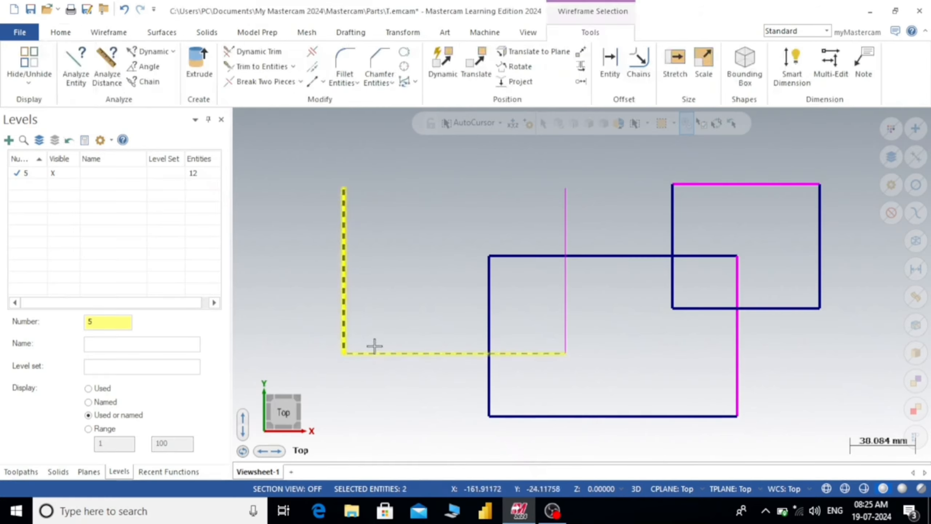
click(574, 300)
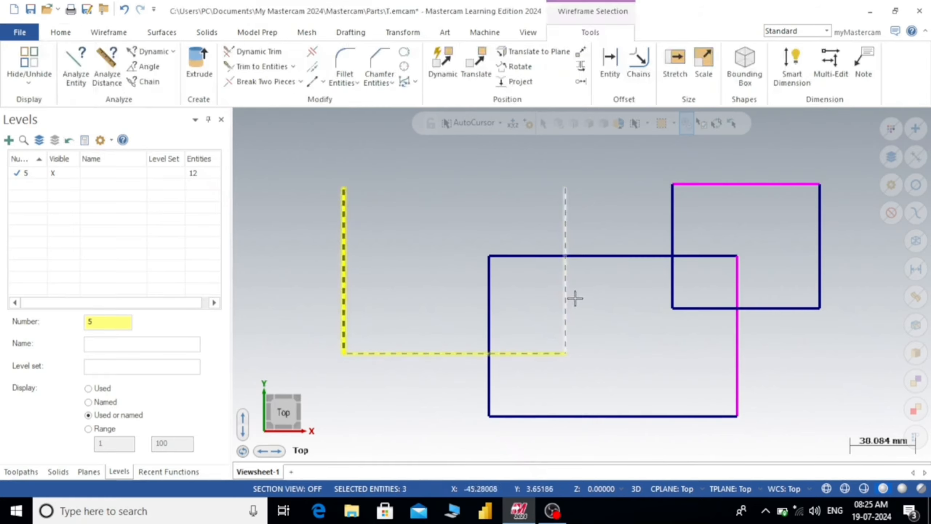
key(Delete)
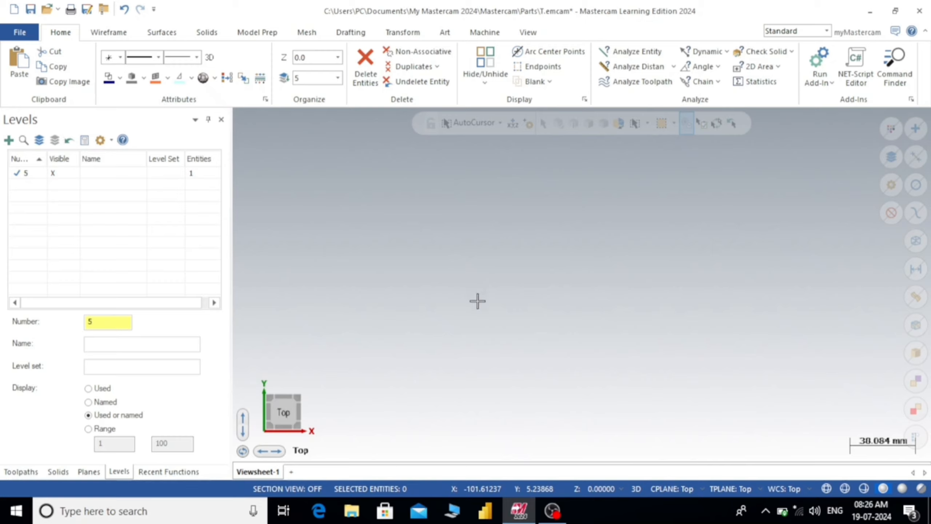
Draw two overlapping rectangles, the left one about 93 by 100 mm and the right one about 120 by 46 mm.
click(109, 32)
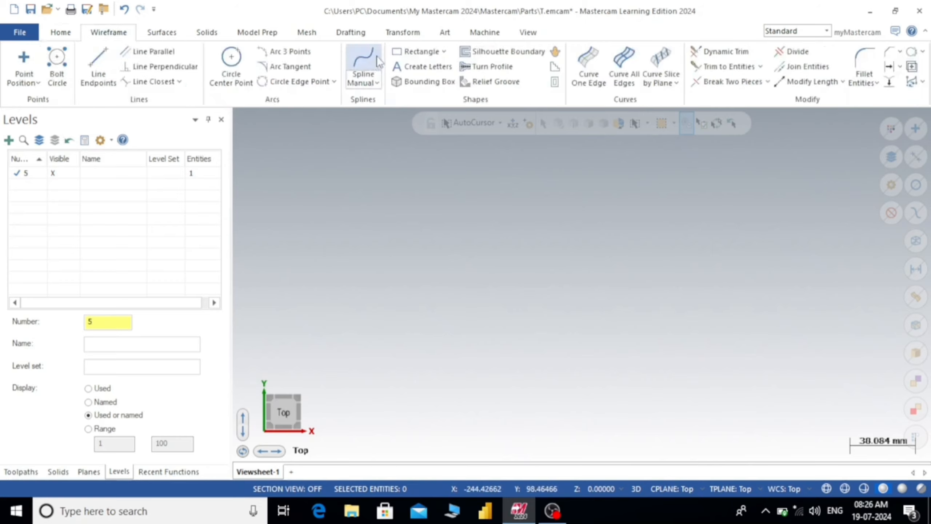
click(403, 55)
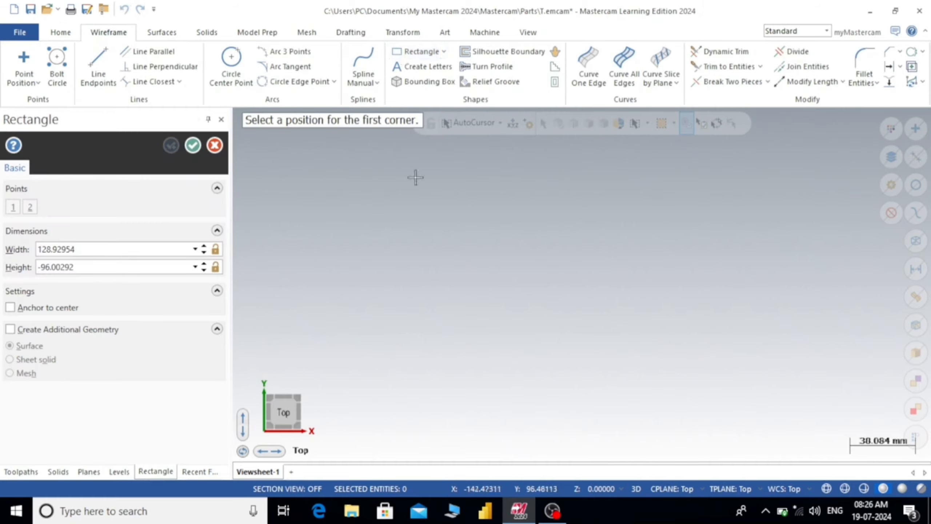
click(365, 201)
click(525, 374)
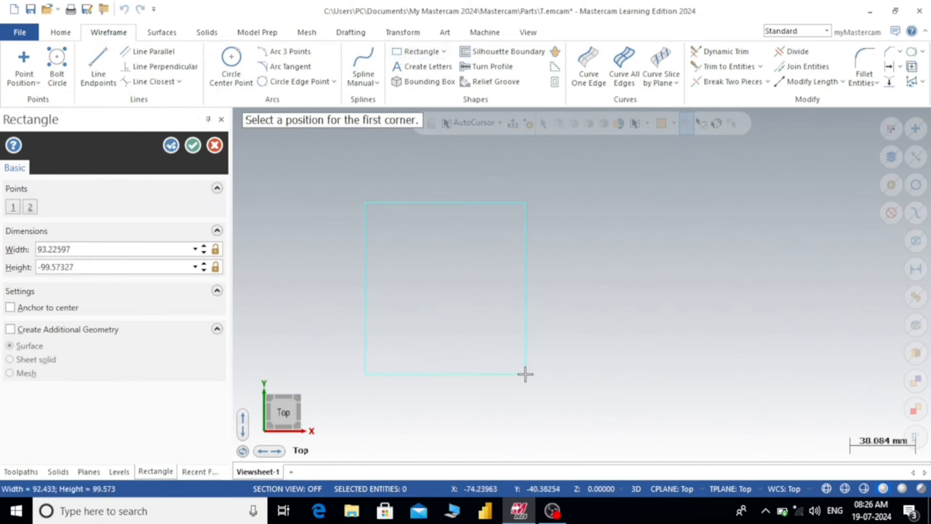
click(451, 259)
click(658, 340)
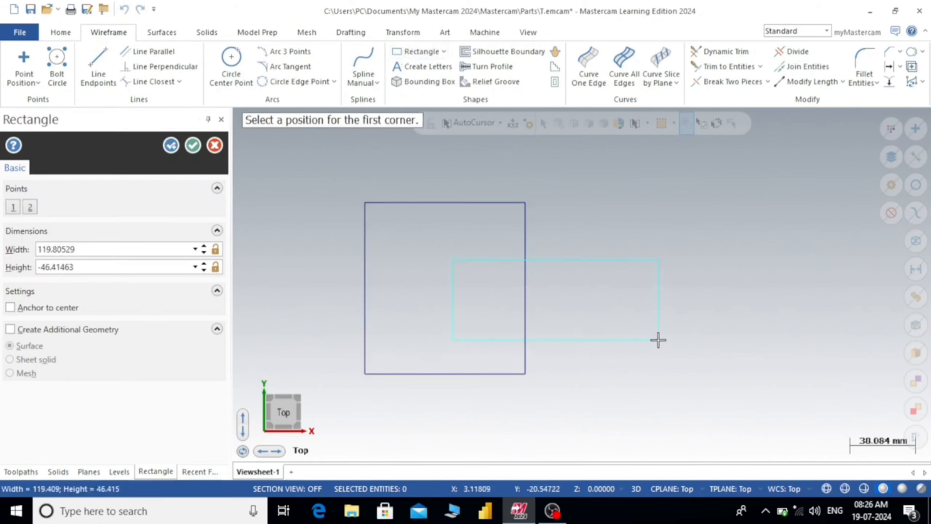
Draw two center-point circles beside the rectangles, the upper one about 42 mm in radius and the lower one about 18 mm.
click(231, 67)
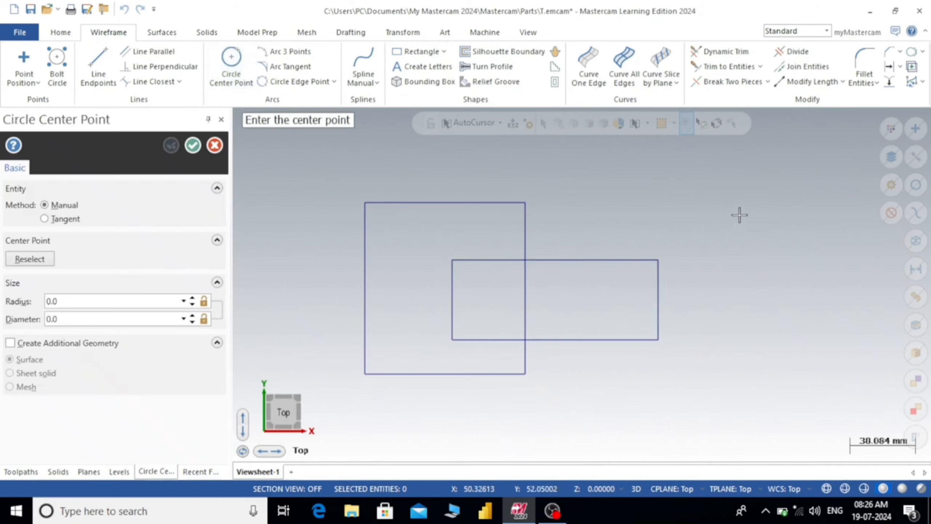
click(738, 215)
click(812, 213)
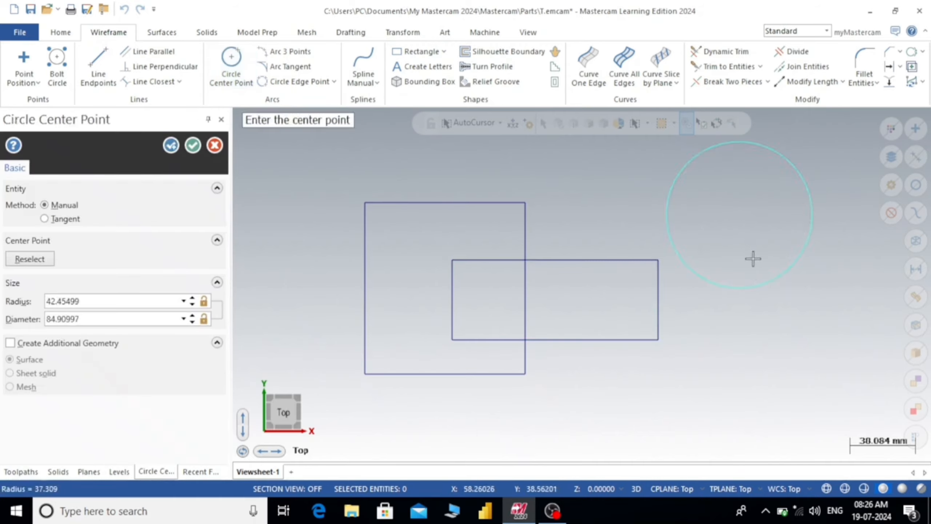
click(792, 322)
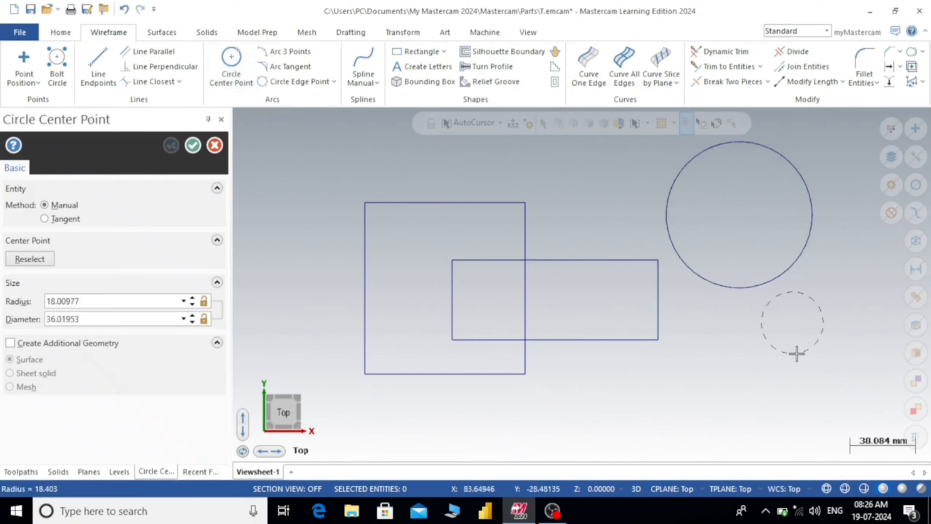
click(795, 353)
Draw an upward-bulging three-point arc below the right rectangle and the circles.
click(279, 51)
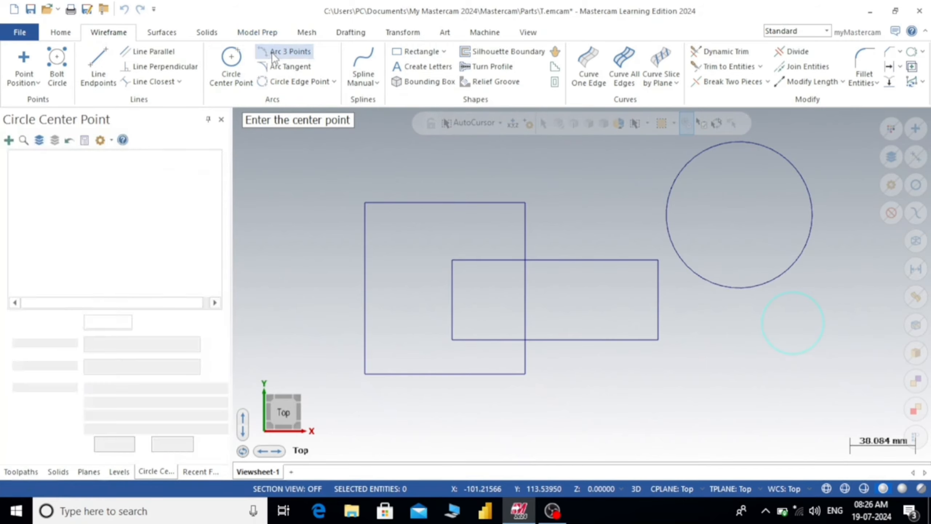
click(610, 423)
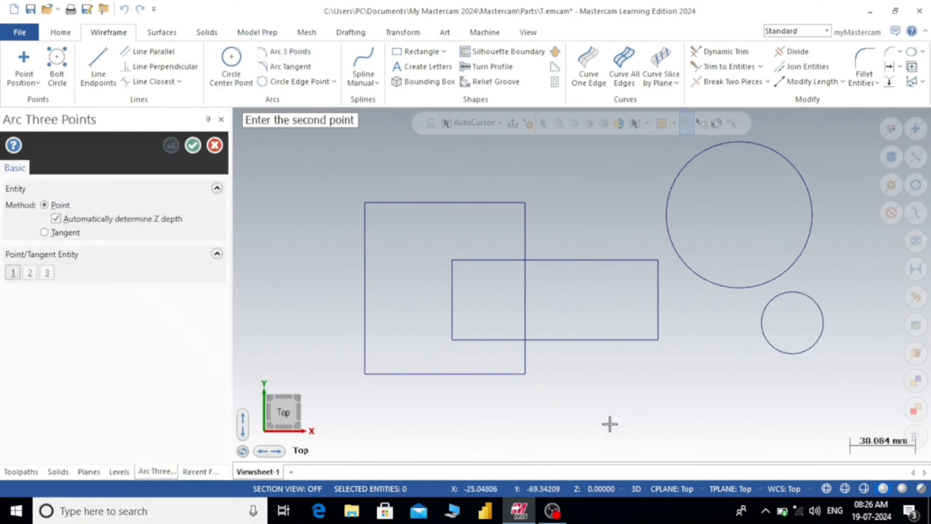
click(672, 376)
click(768, 411)
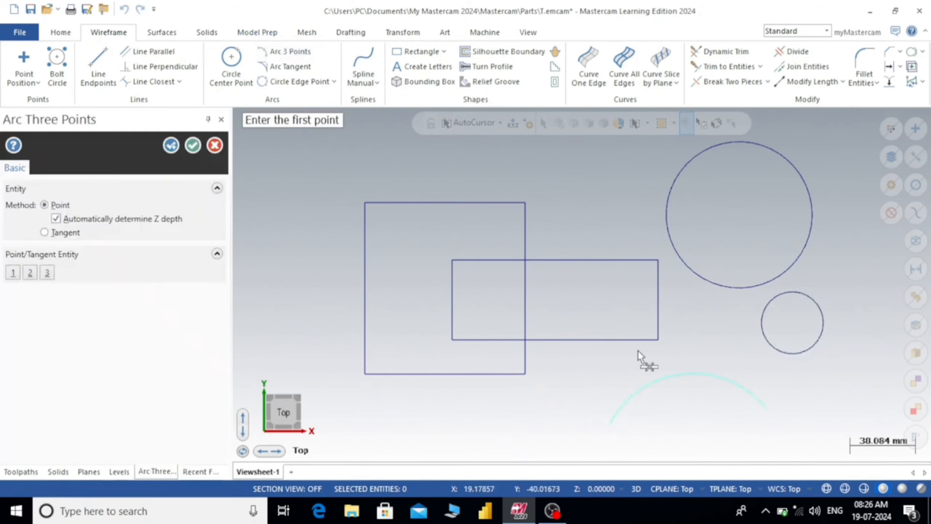
click(192, 144)
Draw a vertical line to the left of the left rectangle.
click(98, 68)
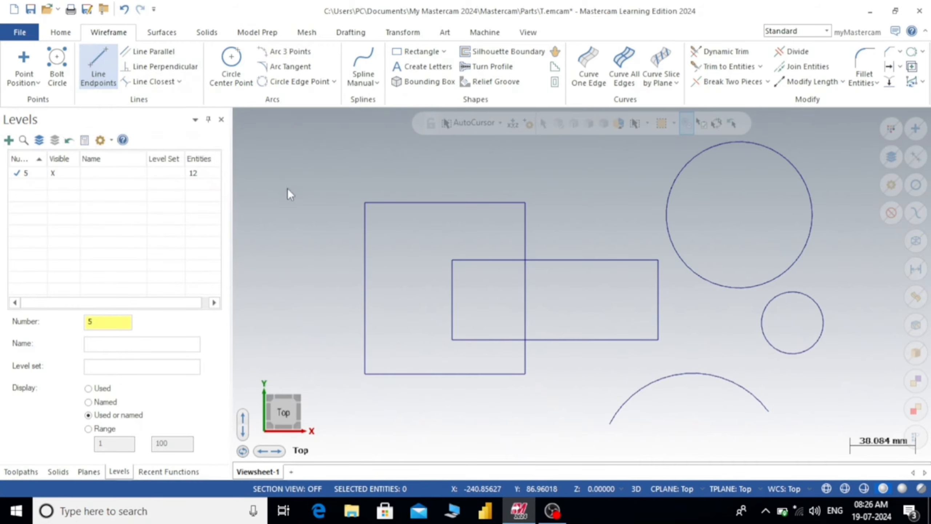
click(316, 186)
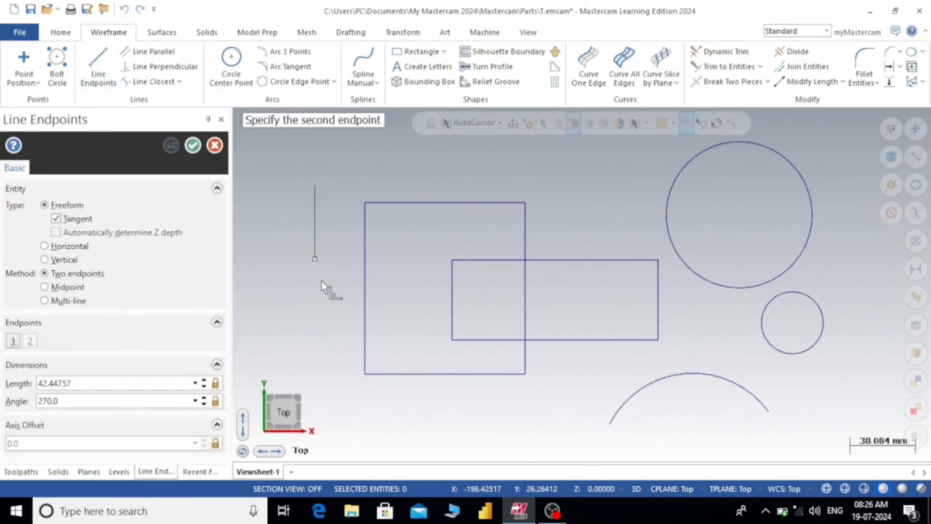
click(316, 329)
click(192, 144)
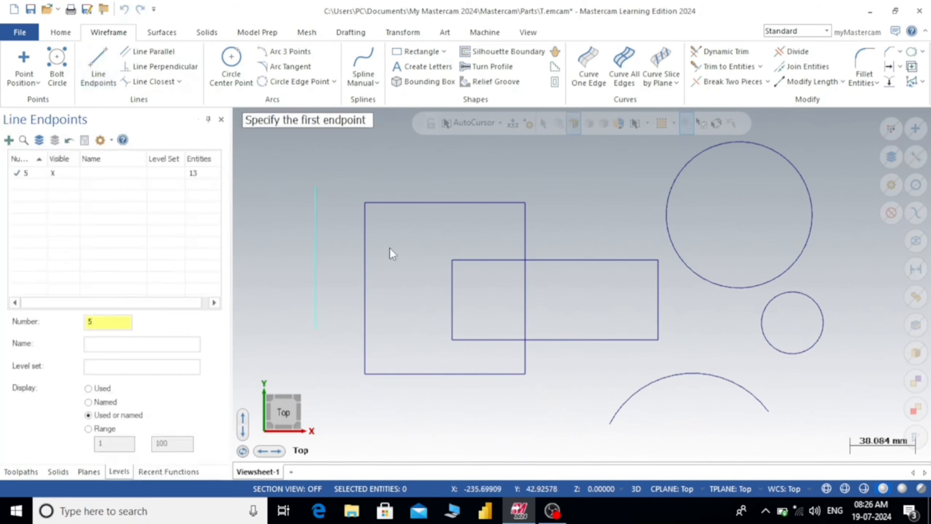
Select all the wireframe entities and apply a thicker line width to them.
key(ctrl+a)
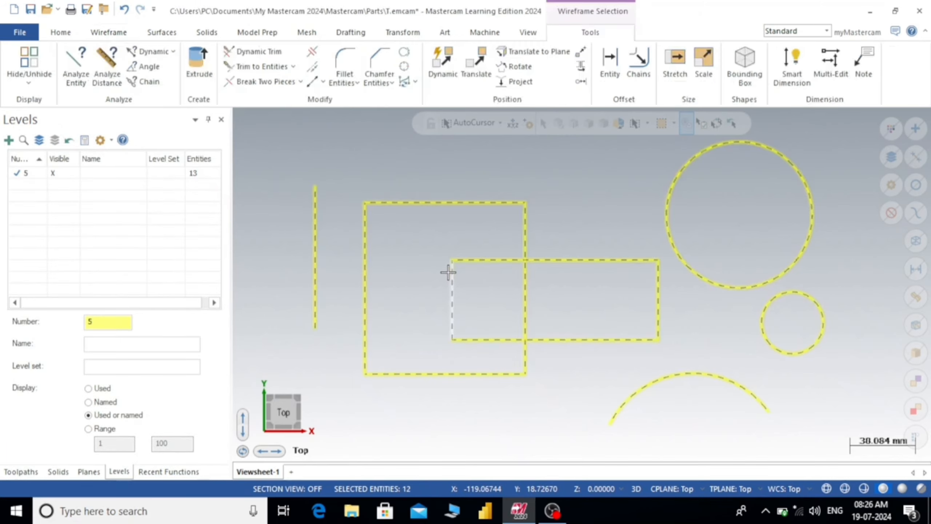
click(63, 33)
click(197, 58)
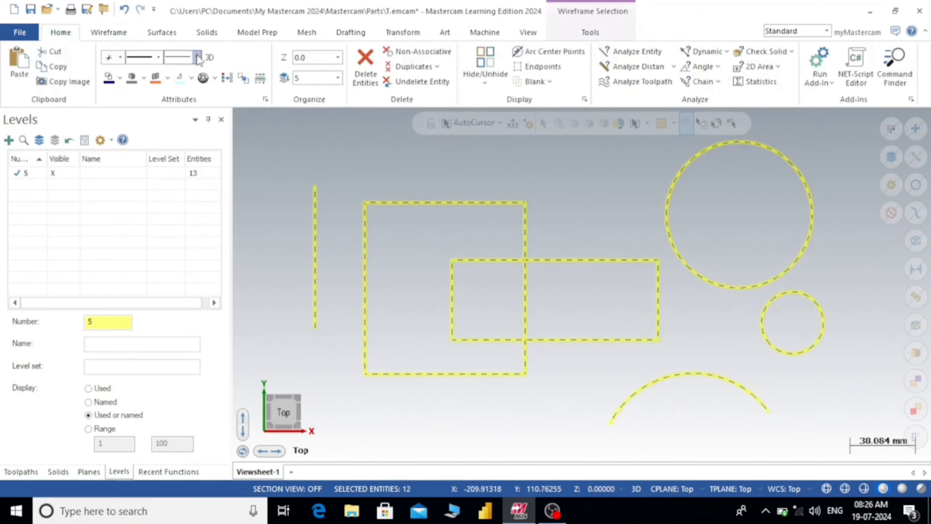
click(196, 116)
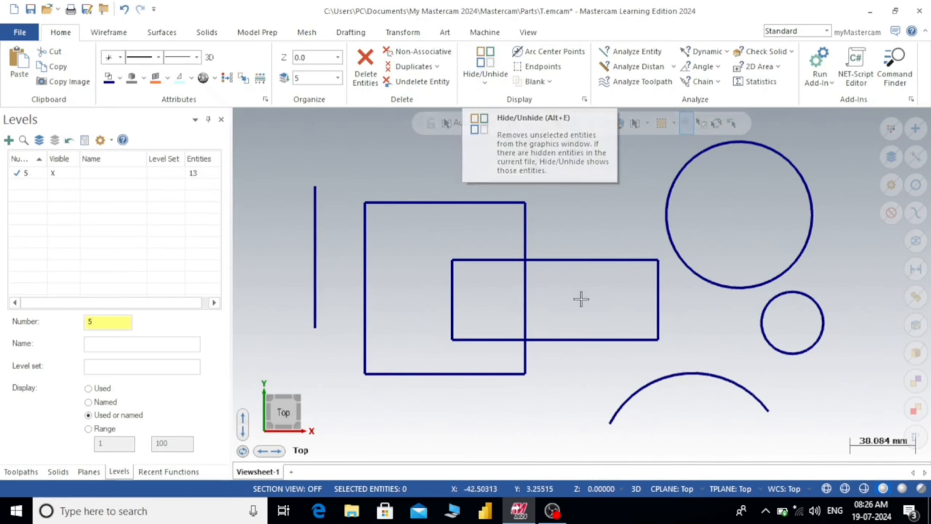
Isolate the large circle with Hide/Unhide and bring the hidden entities back.
click(670, 229)
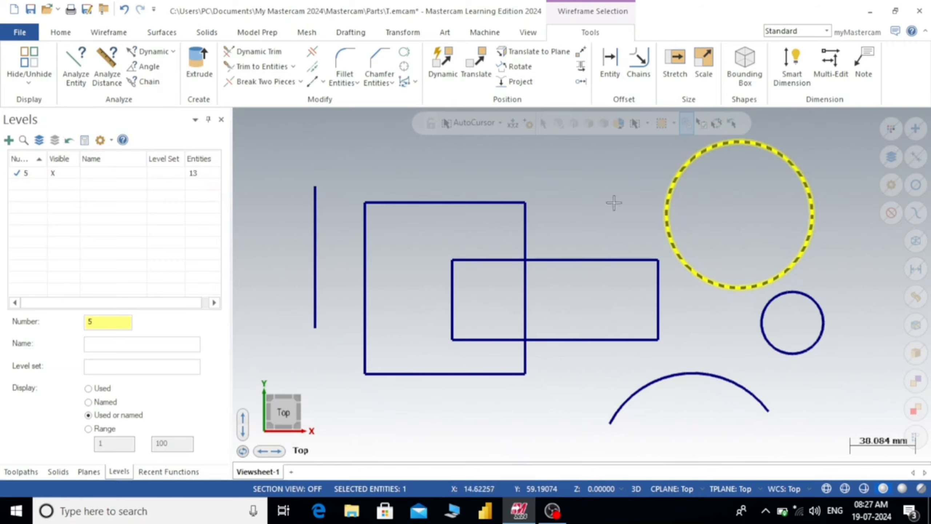
click(29, 62)
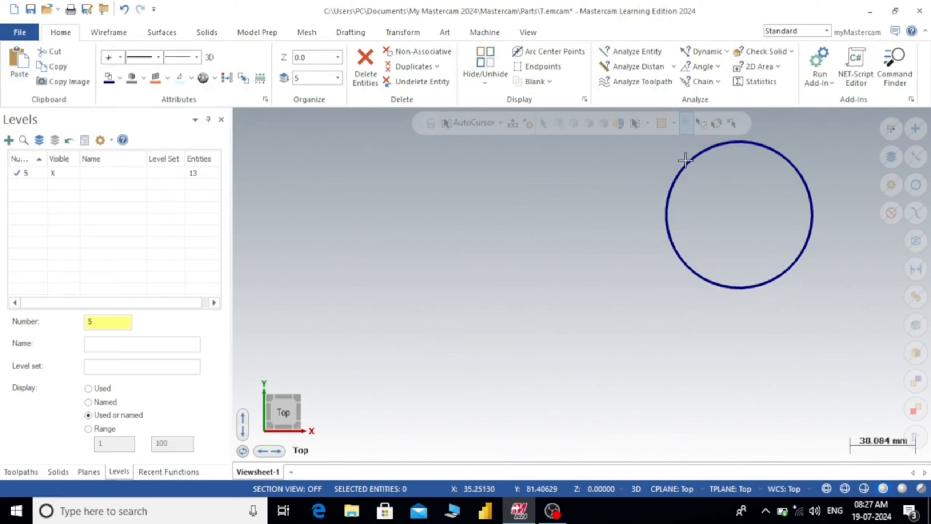
click(480, 60)
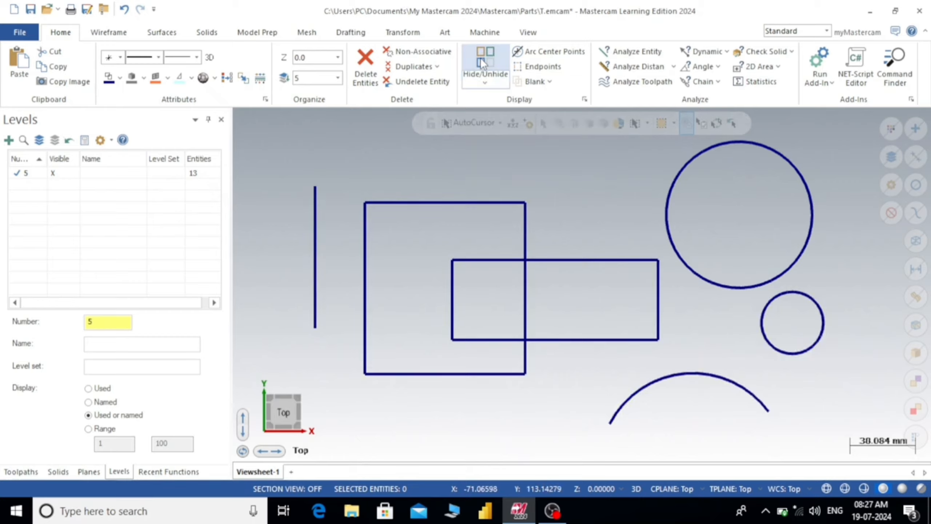
Isolate the left rectangle's top, left and bottom lines with Hide/Unhide, and show the hidden entities again.
click(459, 202)
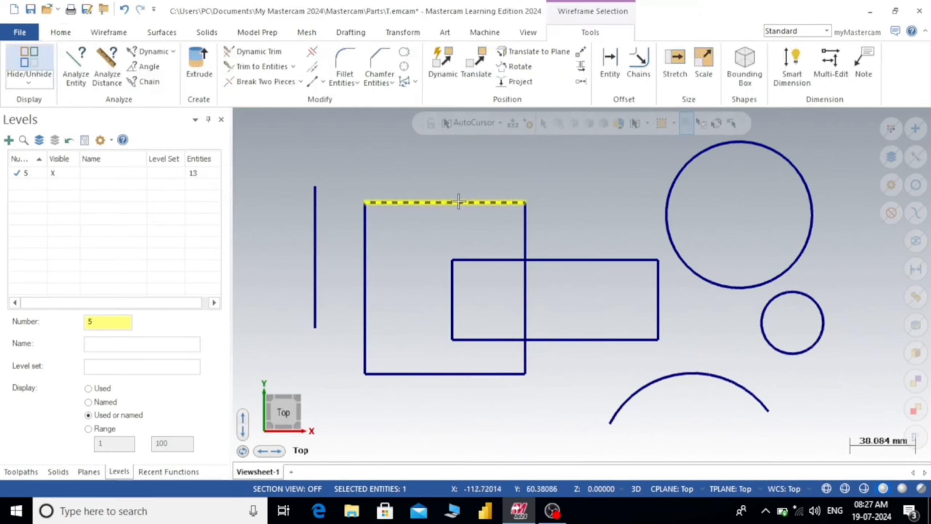
click(363, 276)
click(415, 374)
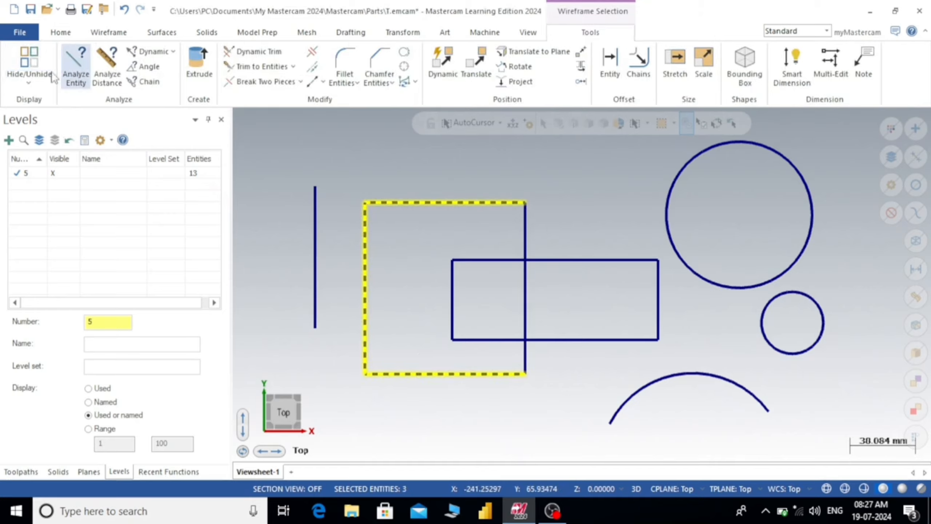
click(30, 61)
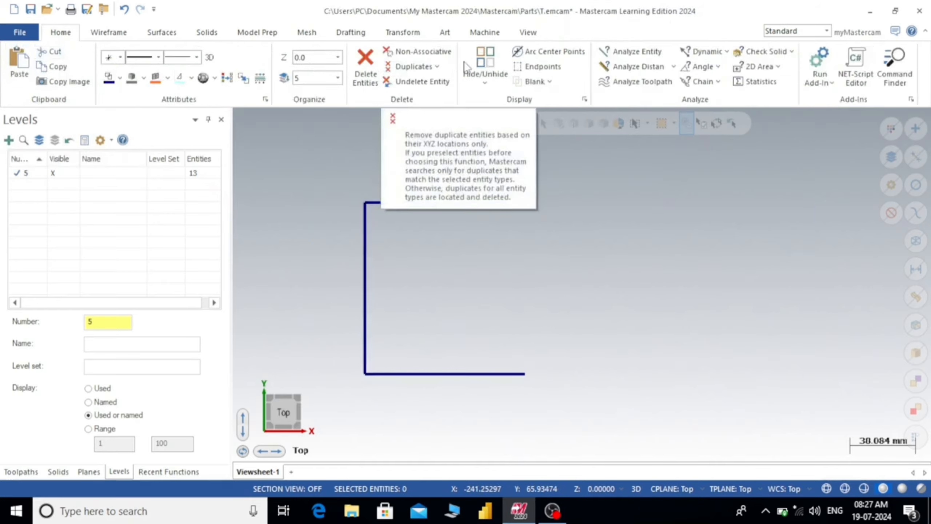
click(480, 61)
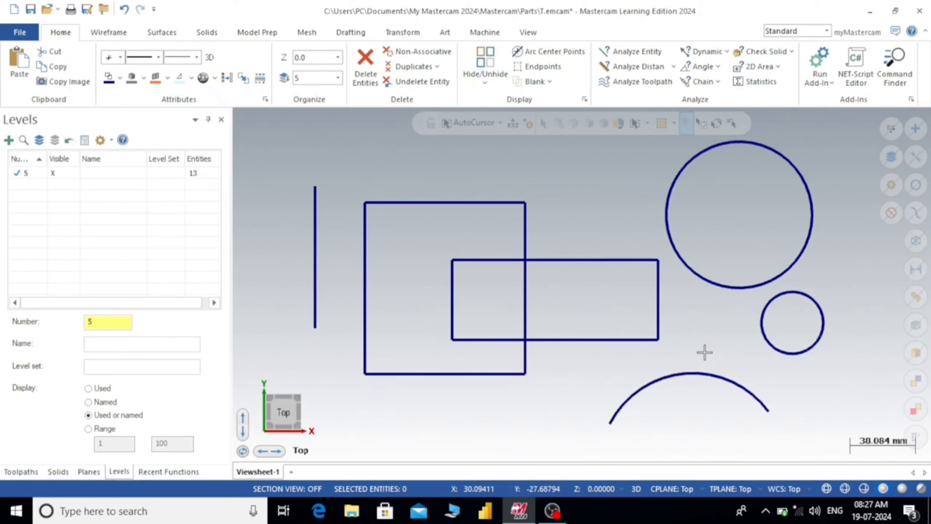
Isolate all four lines of the right rectangle with Hide/Unhide, and restore the hidden entities.
click(612, 261)
click(453, 304)
click(571, 338)
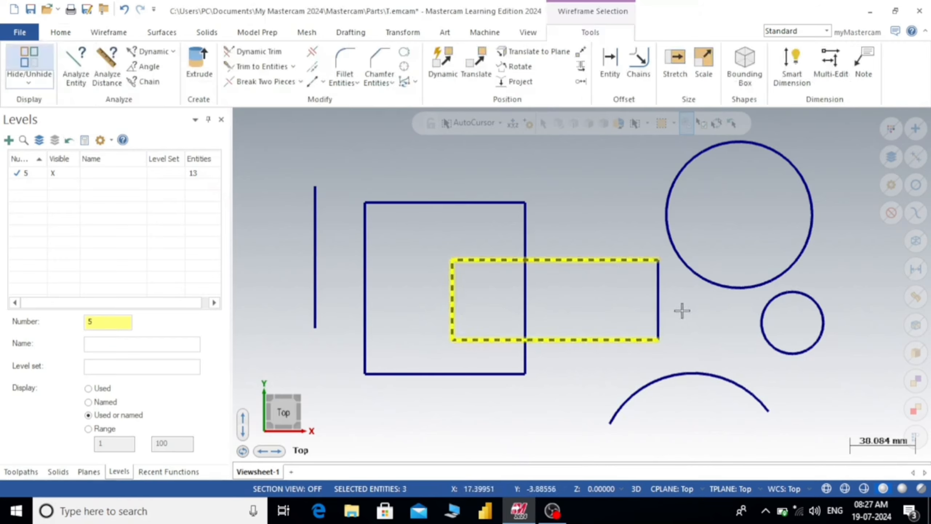
click(659, 304)
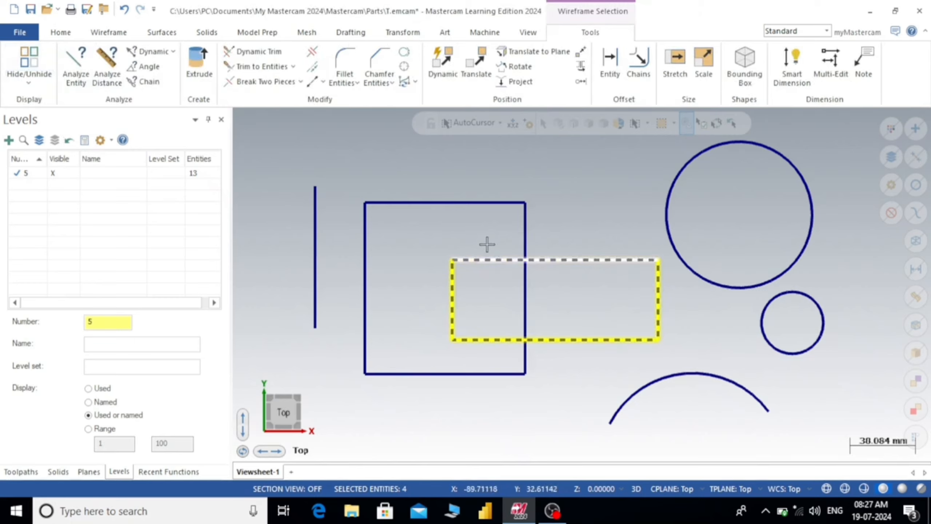
click(29, 62)
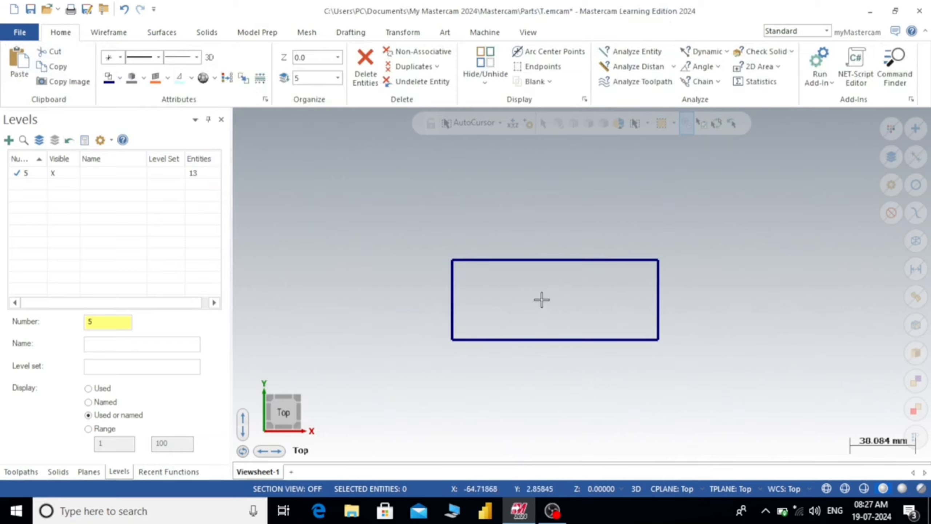
click(489, 61)
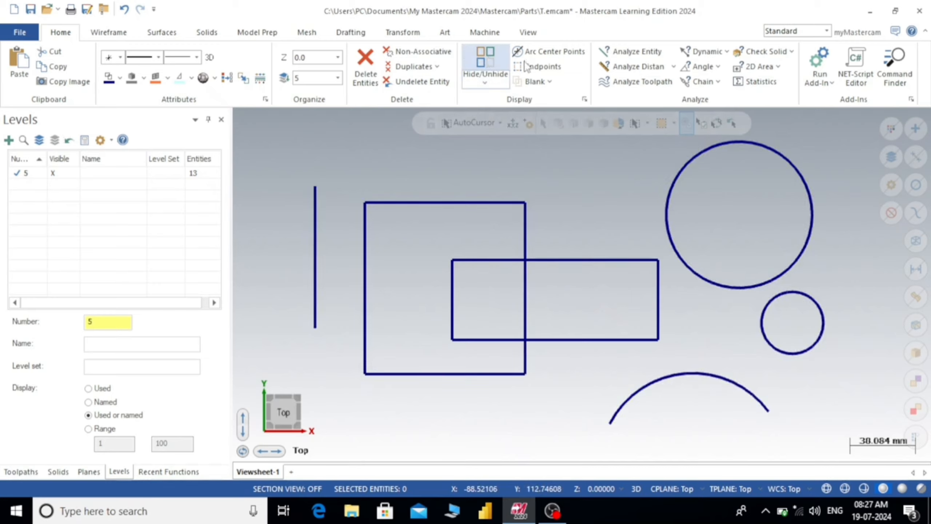
Show the arc center points, examine those of the circles and the arc, and turn their display off.
click(555, 54)
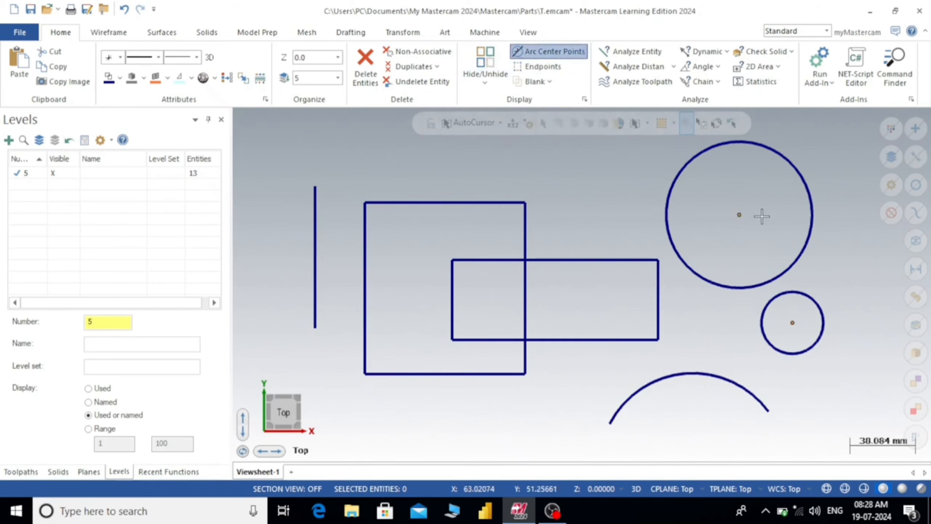
scroll(716, 276, down, 1)
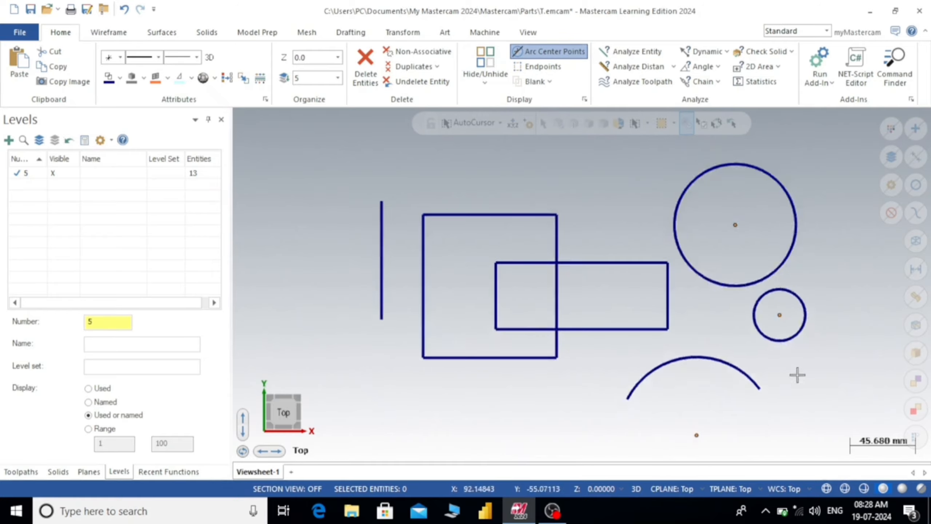
scroll(762, 210, up, 6)
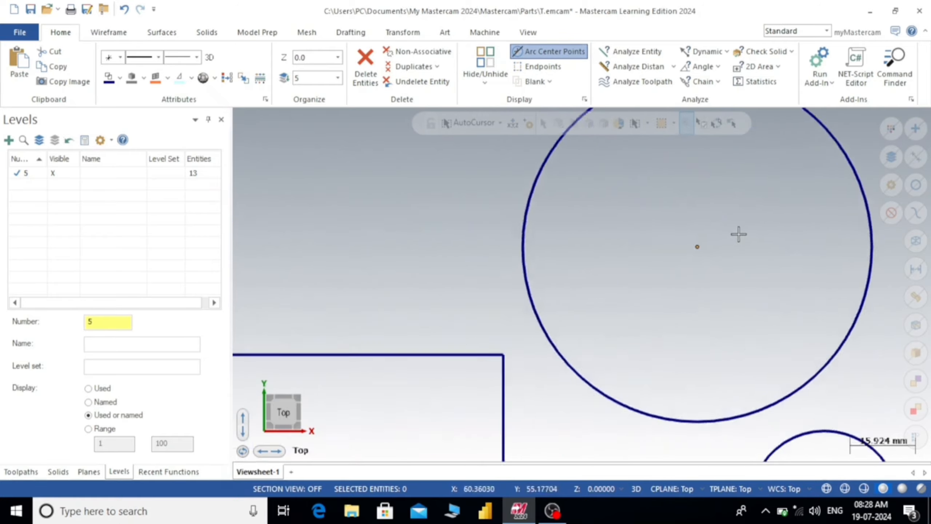
scroll(739, 234, up, 2)
scroll(700, 257, down, 6)
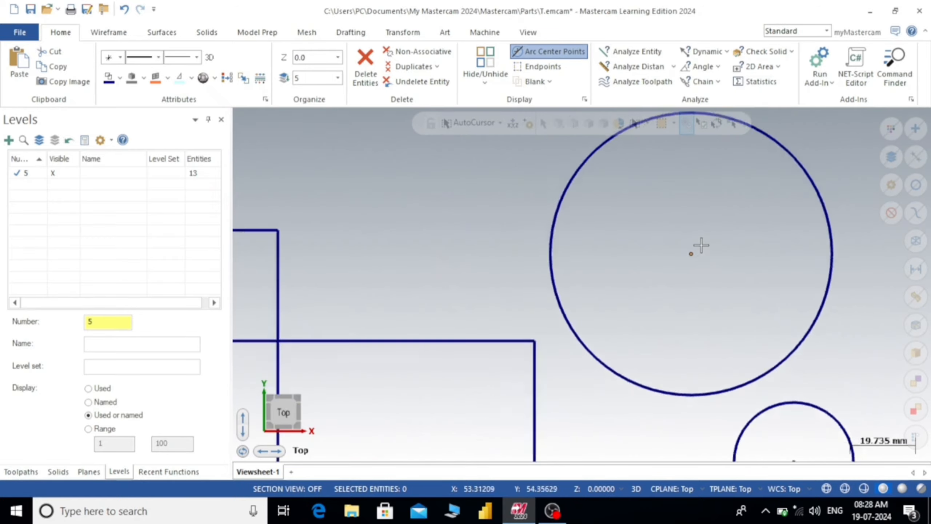
scroll(669, 216, down, 1)
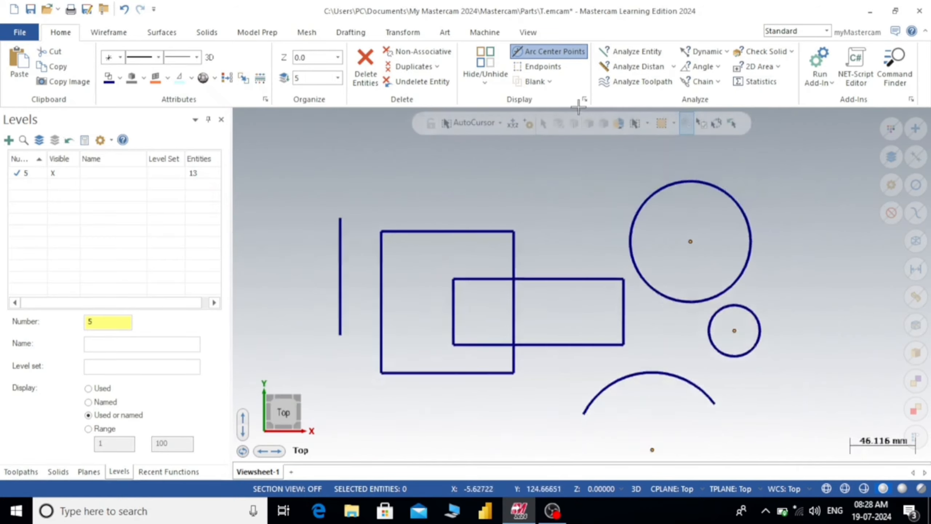
click(556, 54)
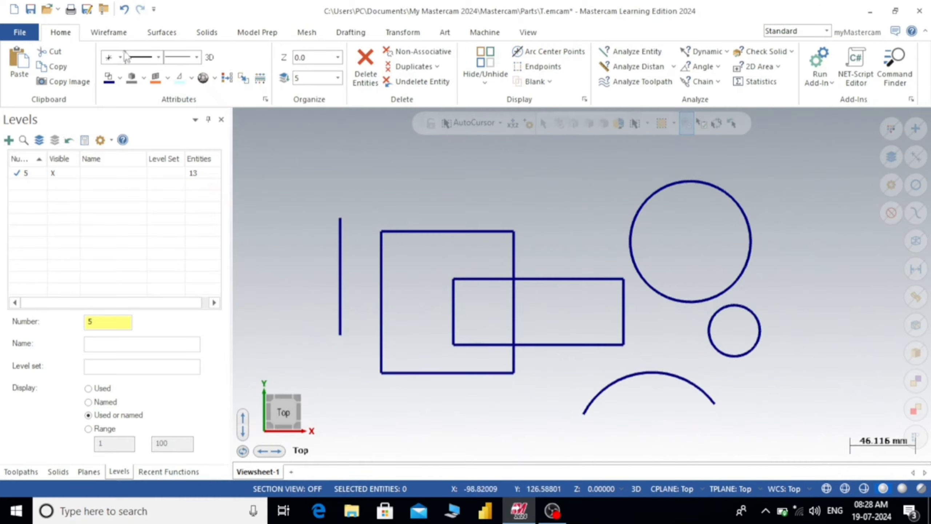
Draw a smaller concentric circle inside the large circle and turn on the display of arc center points.
click(110, 33)
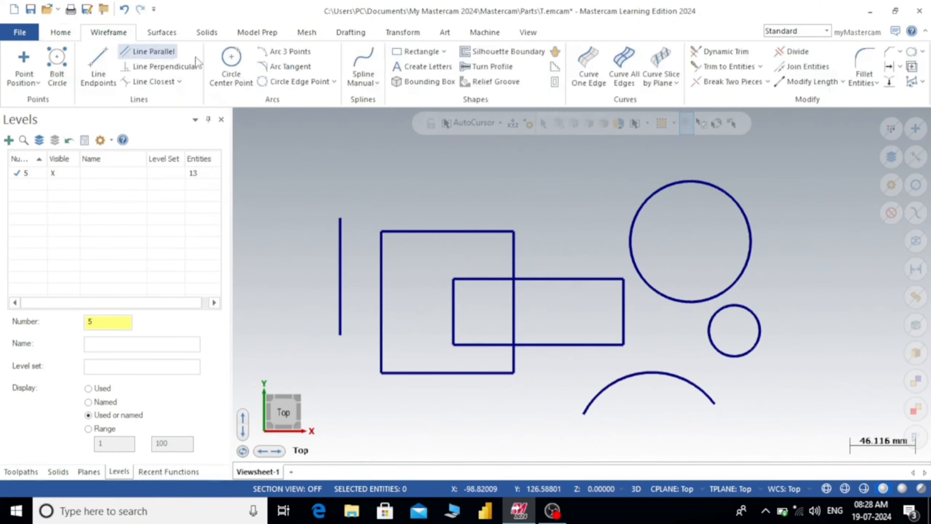
click(232, 62)
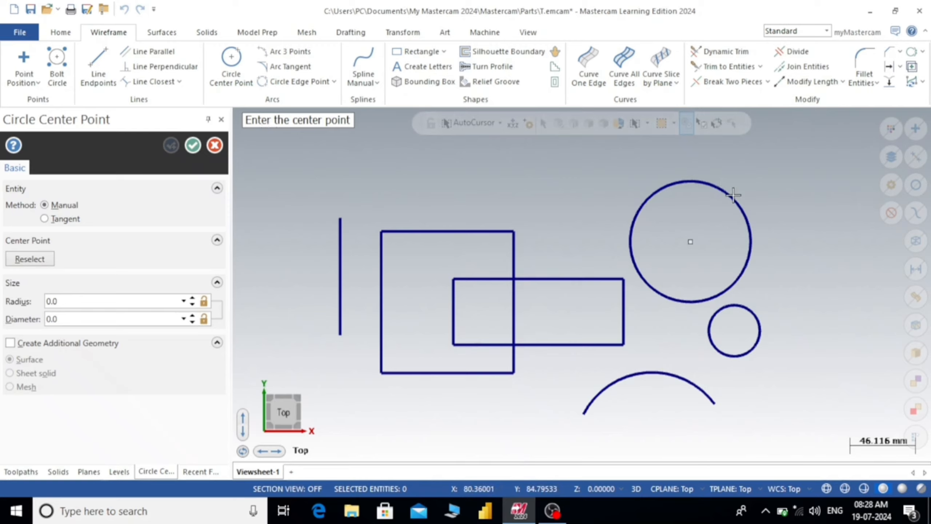
click(689, 240)
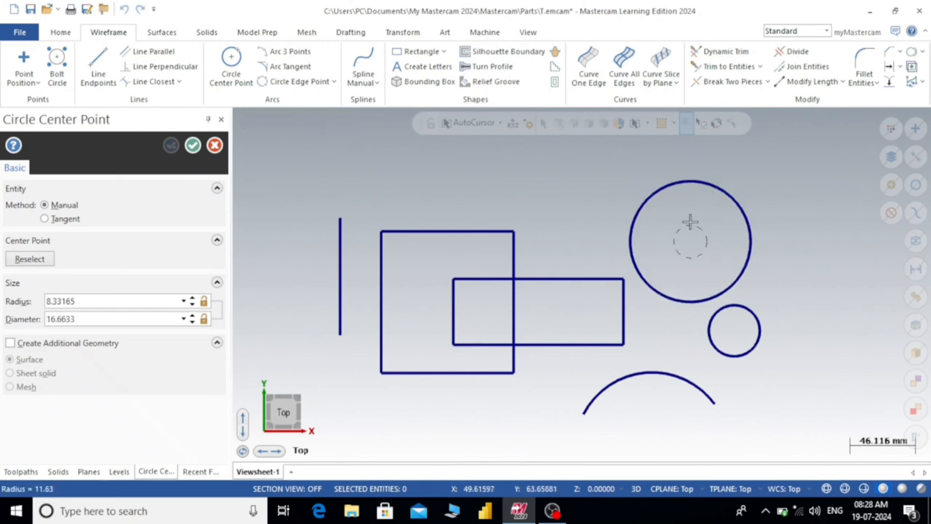
click(700, 200)
click(193, 145)
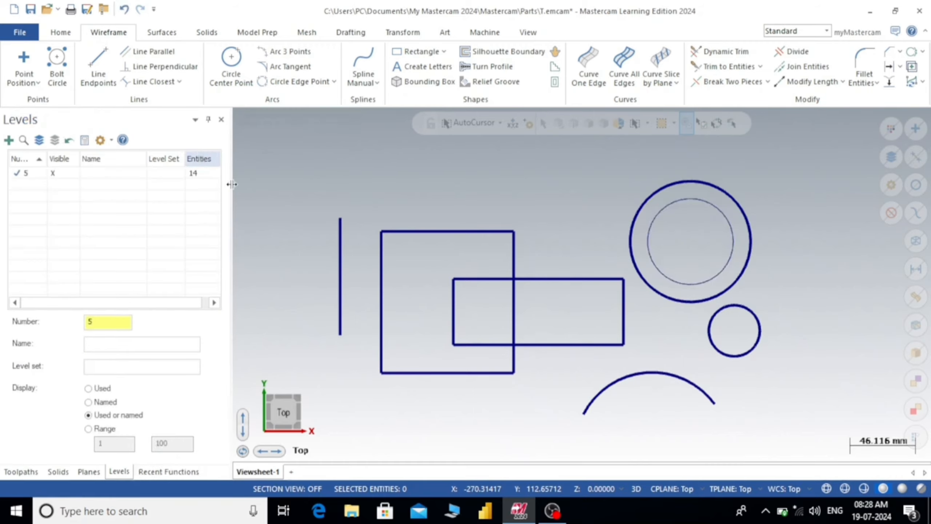
click(62, 34)
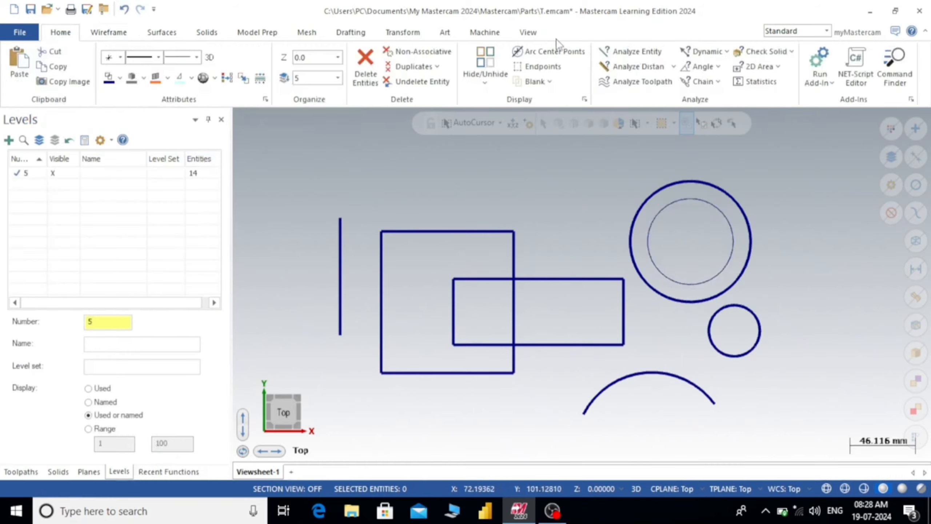
click(533, 55)
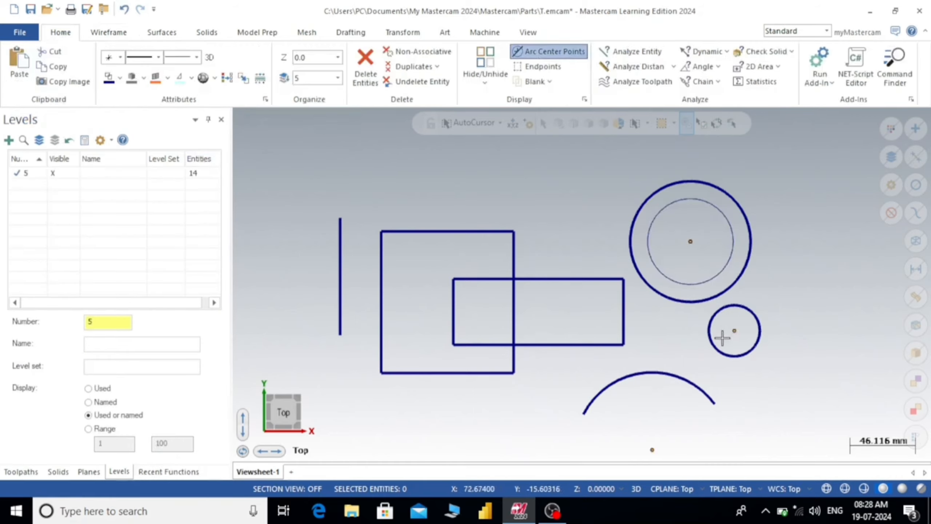
Turn on the display of endpoints and turn off the display of arc center points.
scroll(712, 256, down, 1)
scroll(764, 292, up, 1)
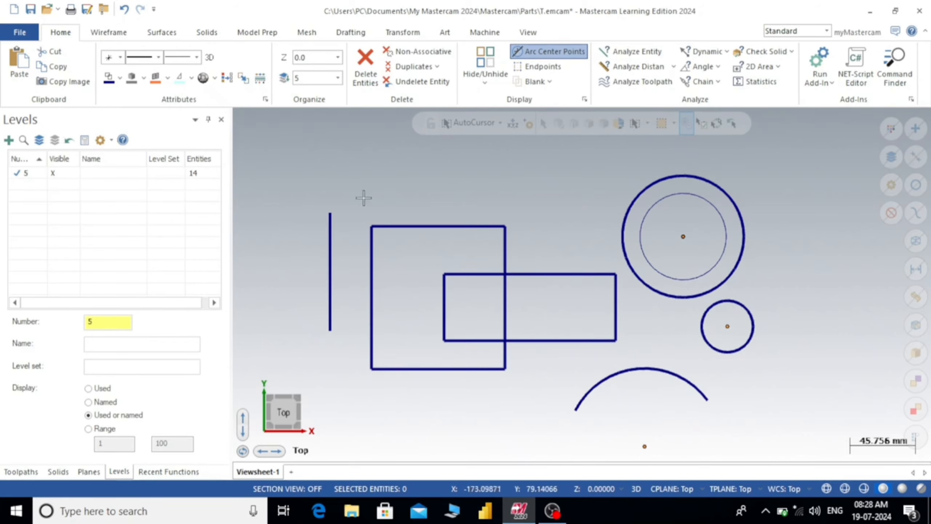
scroll(364, 198, up, 1)
click(535, 67)
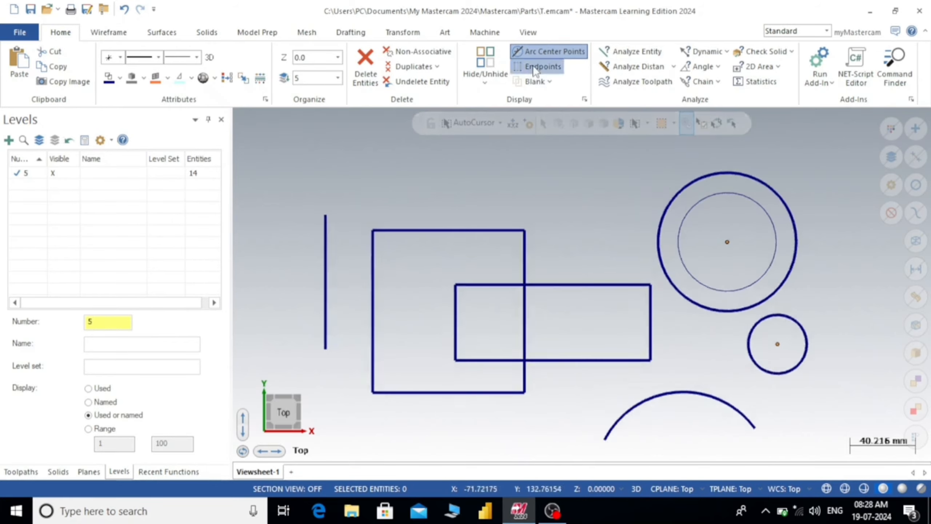
click(536, 51)
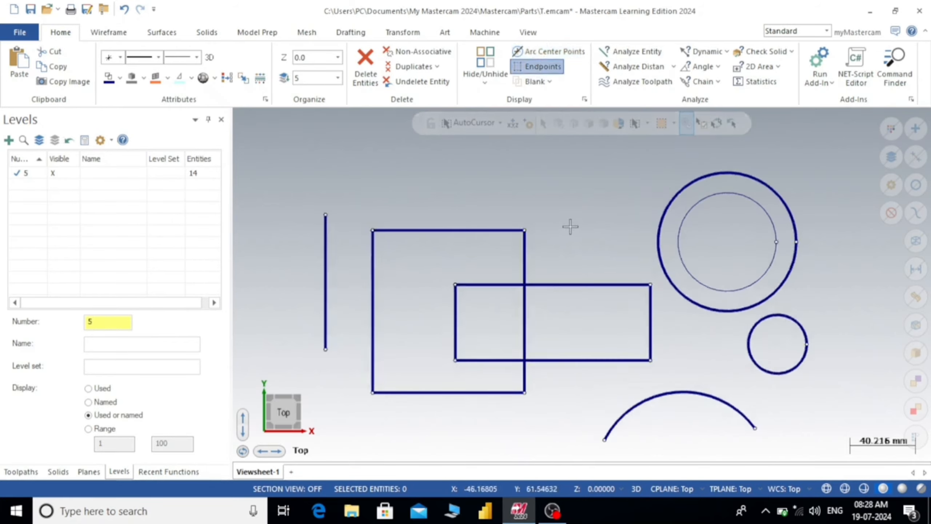
Examine the endpoints of the vertical line, the rectangles, the circles and the arc, and turn off their display.
scroll(391, 249, down, 1)
scroll(335, 263, up, 1)
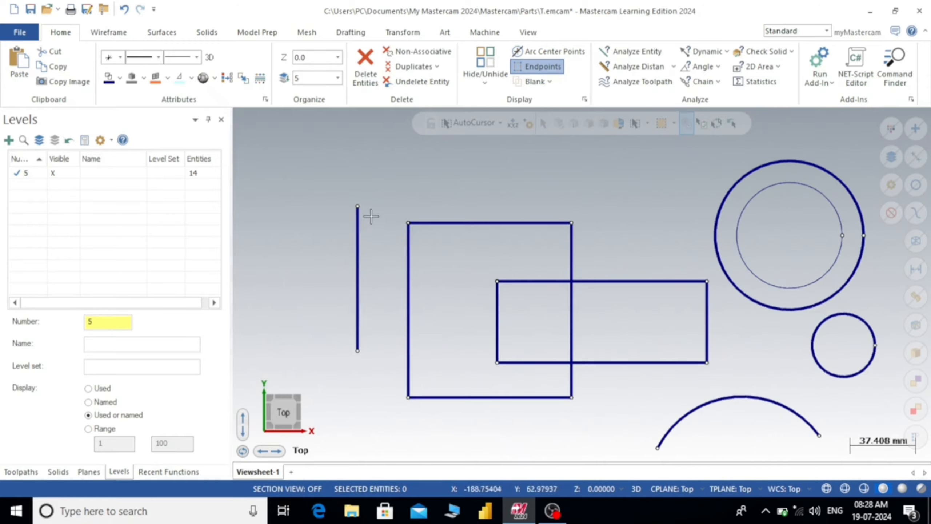
scroll(368, 315, up, 1)
scroll(341, 156, up, 3)
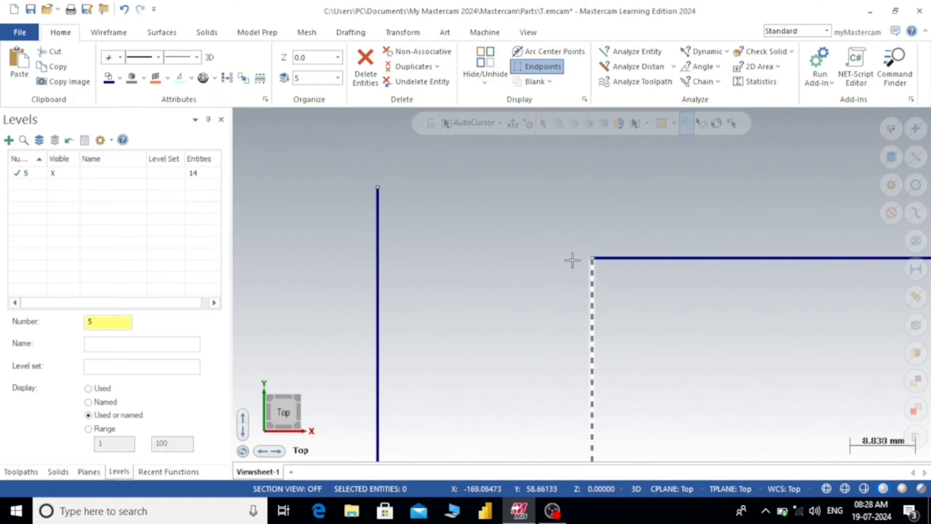
scroll(492, 217, down, 3)
scroll(485, 207, down, 4)
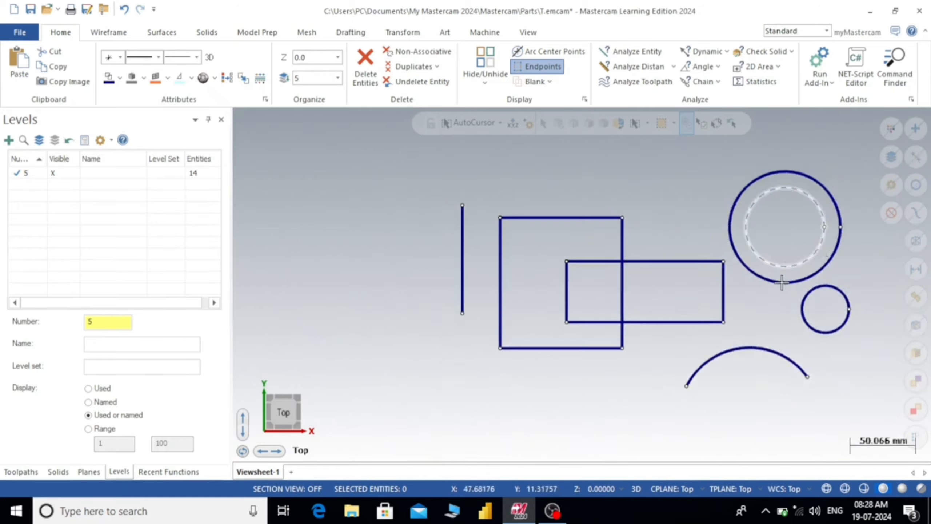
scroll(783, 286, up, 4)
scroll(533, 314, down, 4)
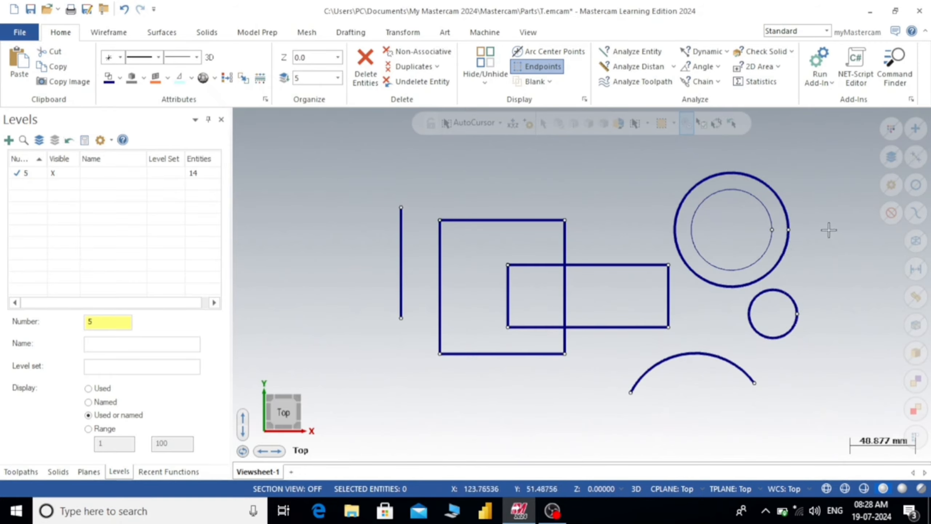
scroll(829, 229, up, 6)
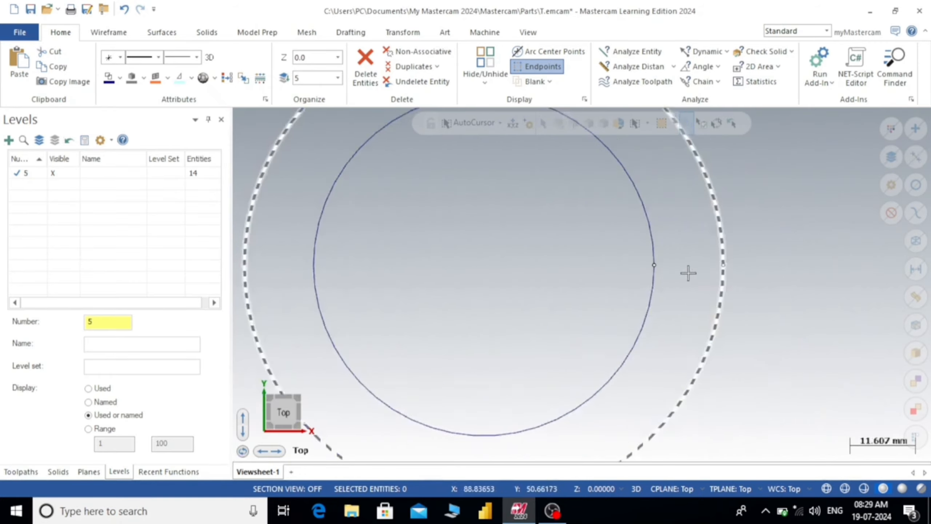
scroll(757, 268, down, 3)
scroll(756, 269, down, 10)
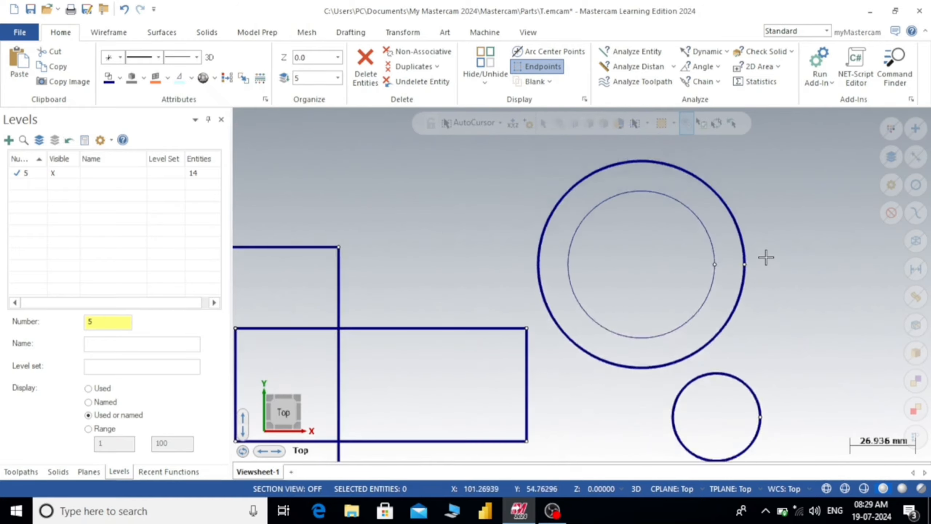
scroll(794, 264, up, 1)
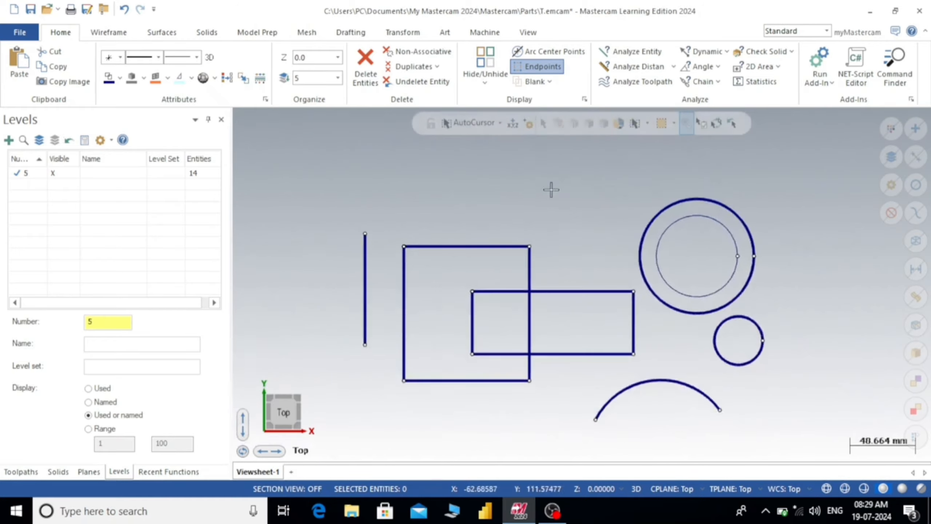
click(528, 67)
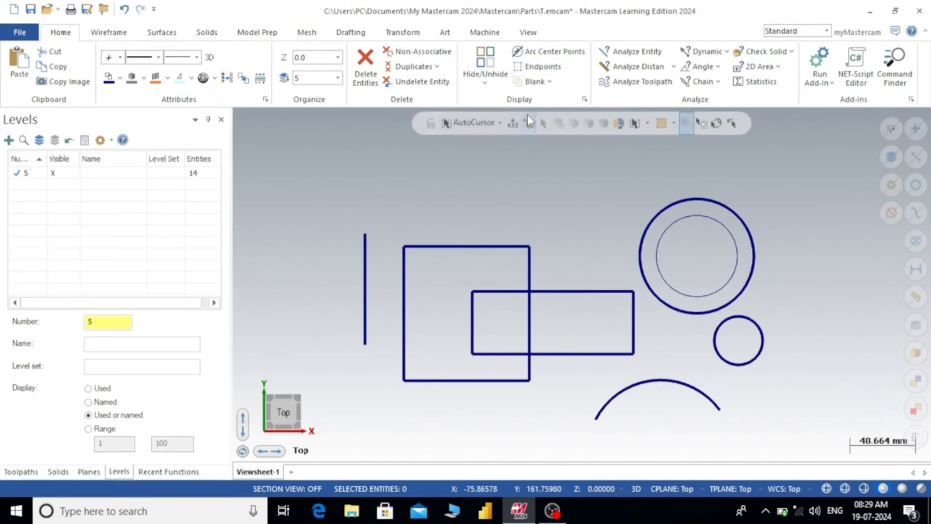
Isolate the large outer circle with Hide/Unhide, and show the hidden entities again.
scroll(606, 216, down, 1)
scroll(812, 276, up, 1)
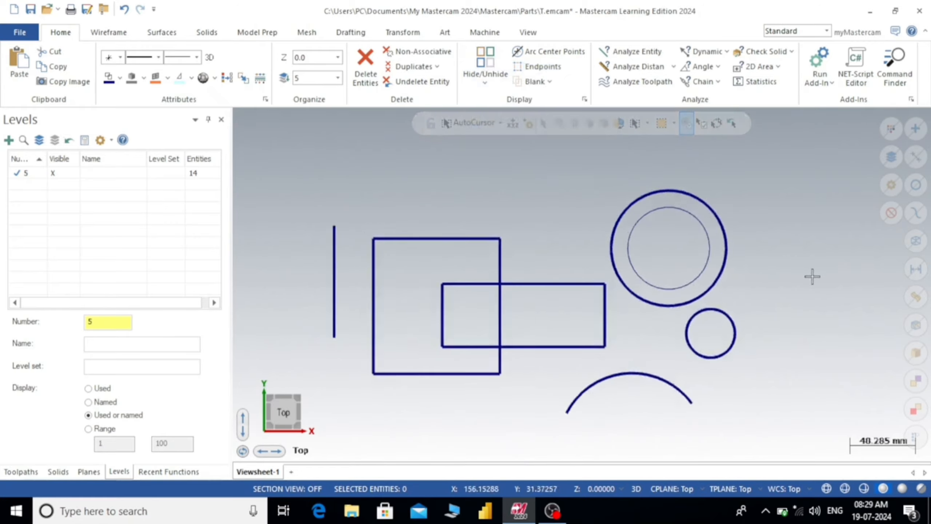
click(653, 197)
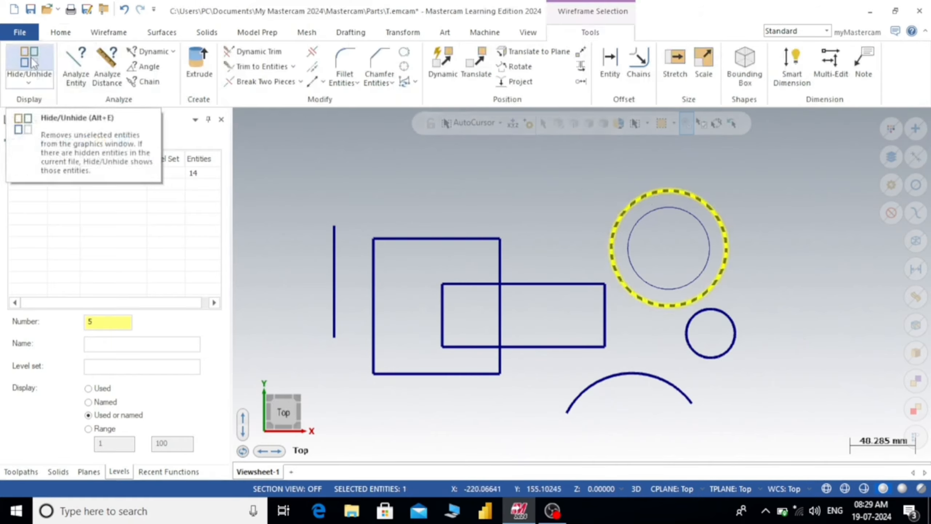
click(31, 62)
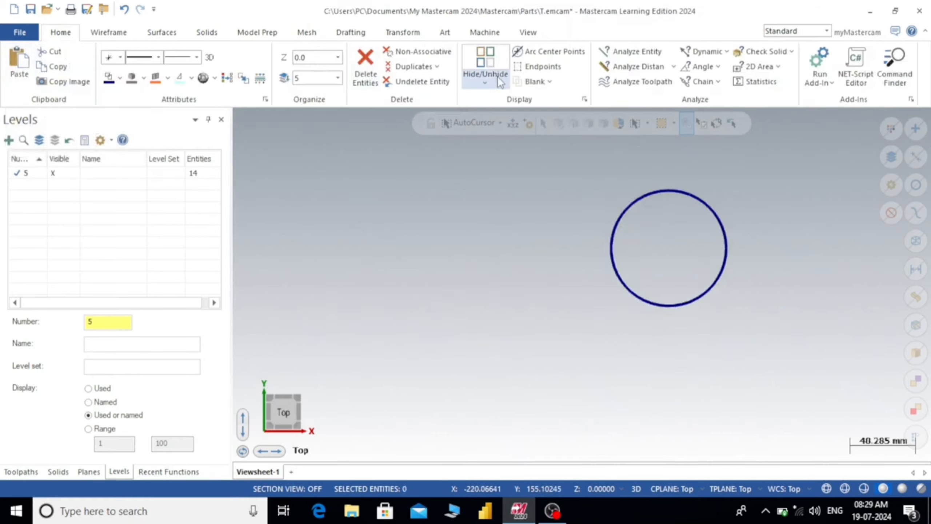
click(487, 60)
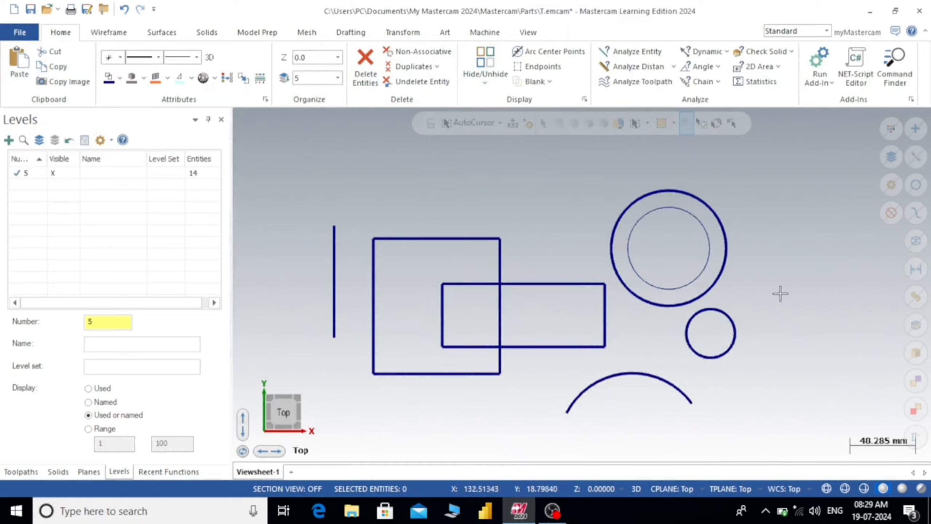
Blank the large outer circle so that only the other entities remain displayed.
scroll(603, 202, down, 1)
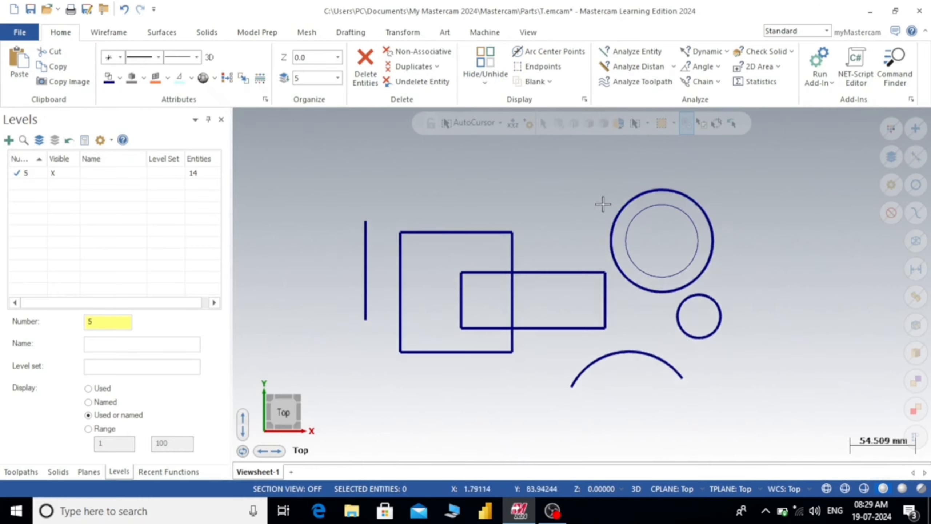
scroll(603, 202, up, 2)
click(638, 208)
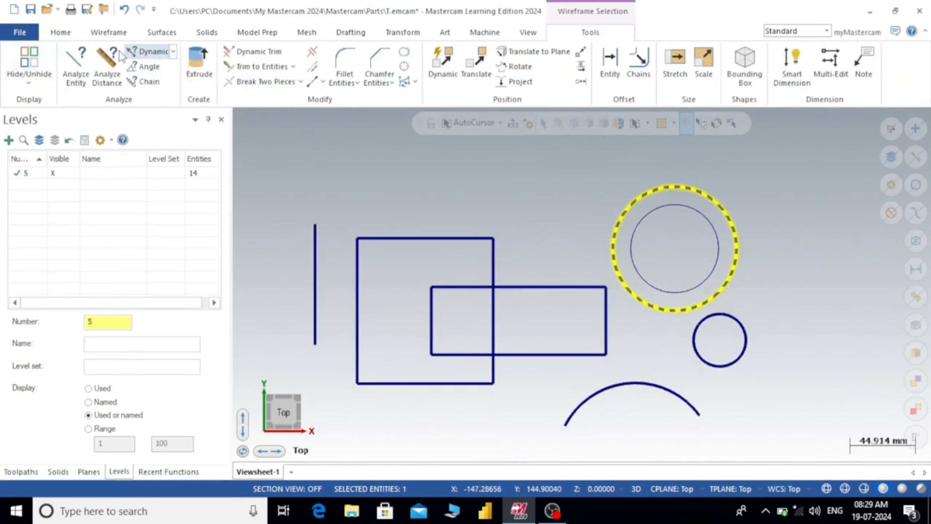
click(60, 32)
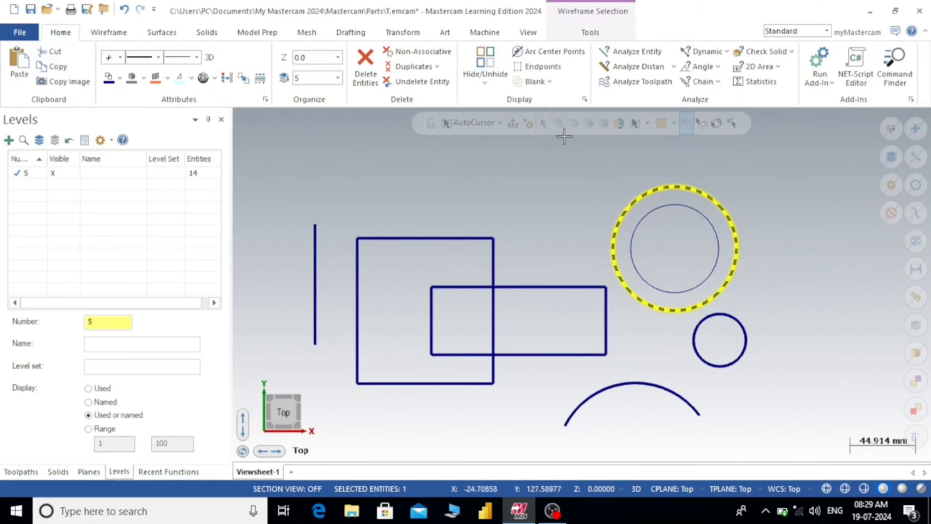
click(538, 83)
click(535, 81)
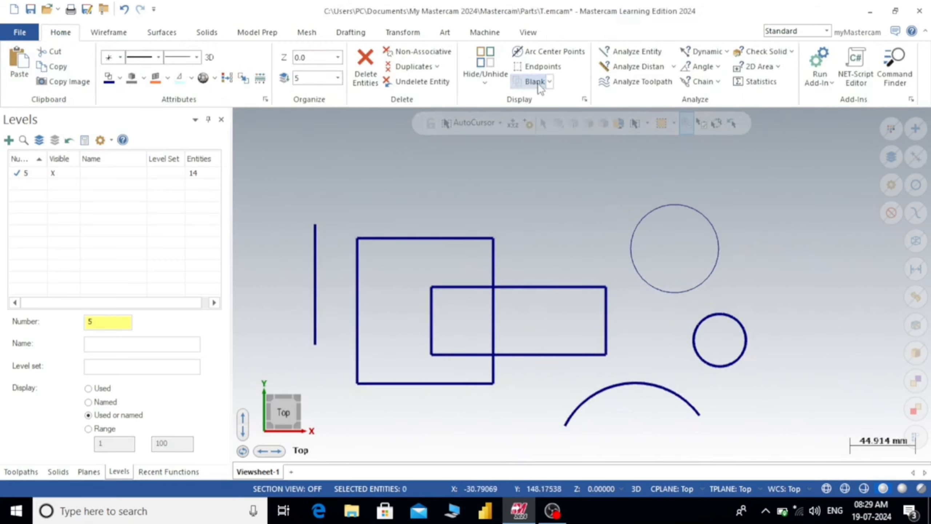
Try to bring back the large outer circle with Unblank, and end the selection.
click(550, 82)
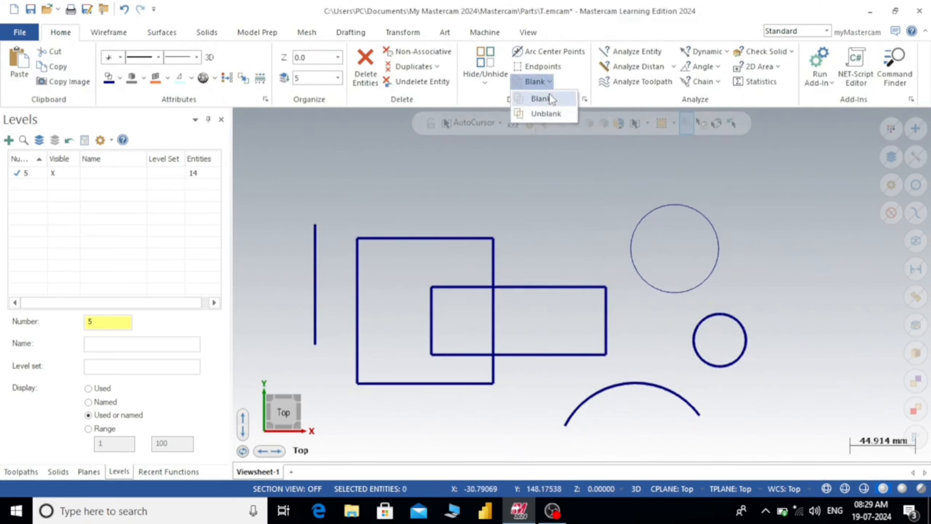
click(548, 115)
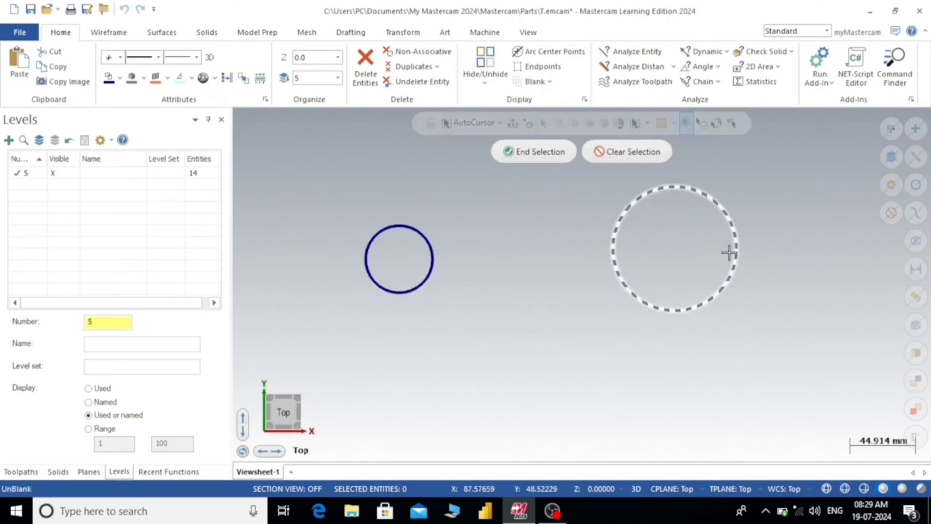
click(735, 237)
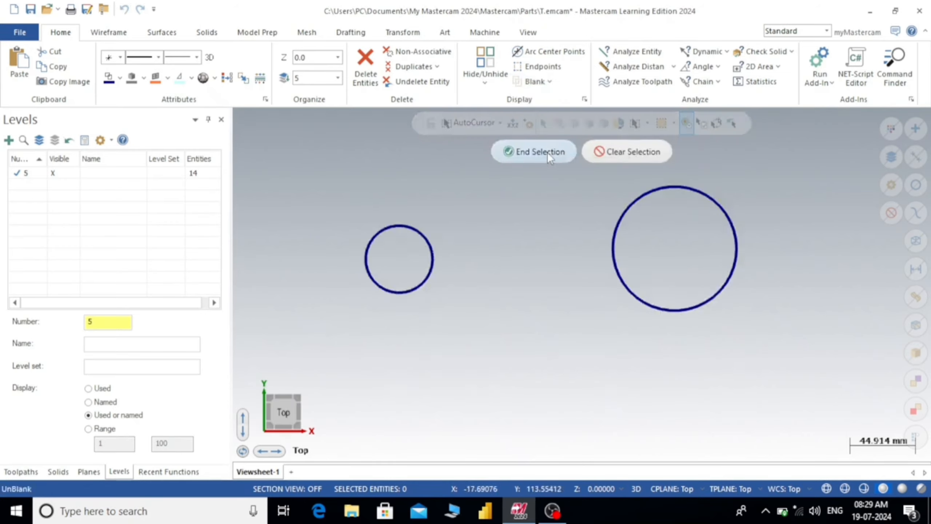
click(547, 151)
scroll(628, 169, down, 2)
scroll(595, 195, up, 2)
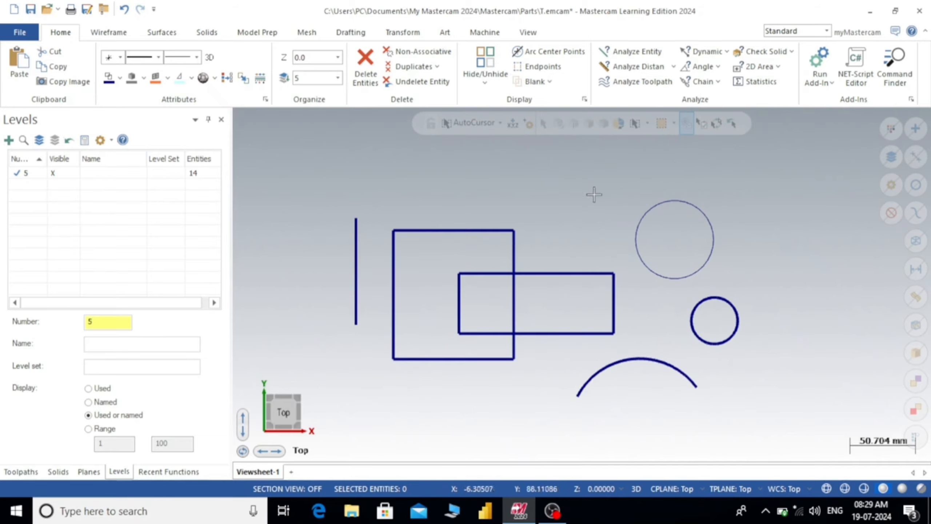
Blank all four lines of the left rectangle.
scroll(422, 210, down, 1)
scroll(422, 222, up, 2)
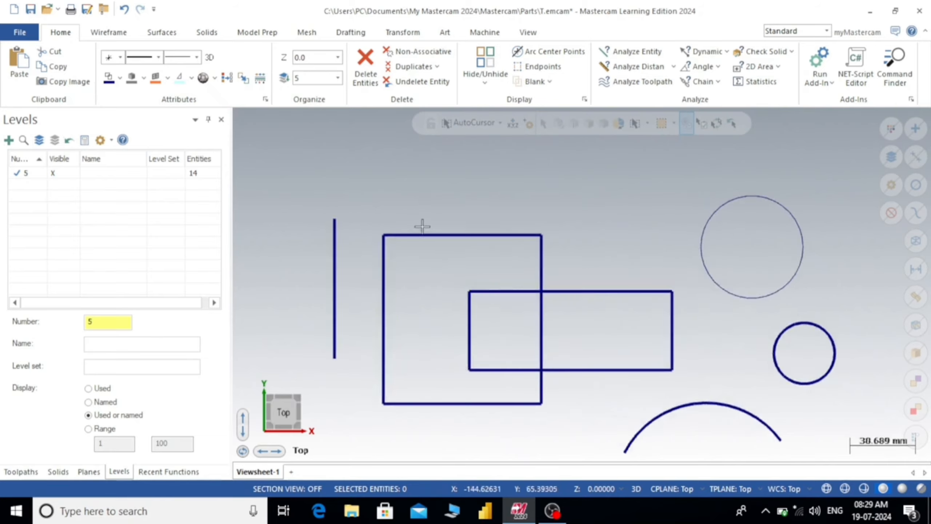
click(418, 235)
click(385, 274)
click(428, 403)
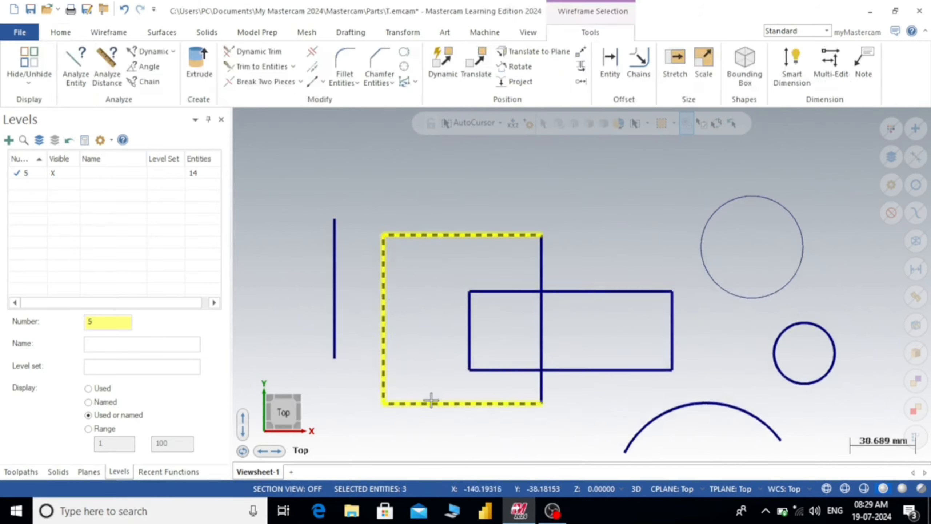
click(541, 343)
click(60, 32)
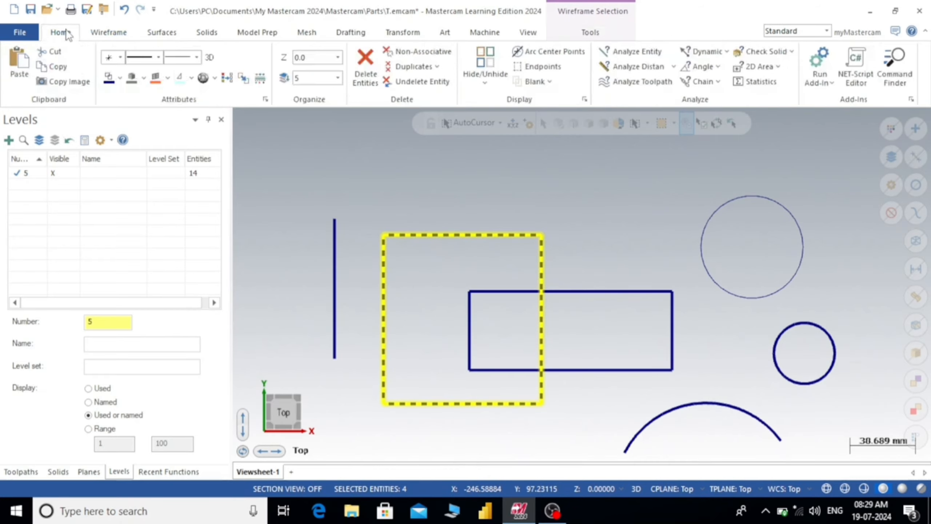
click(529, 82)
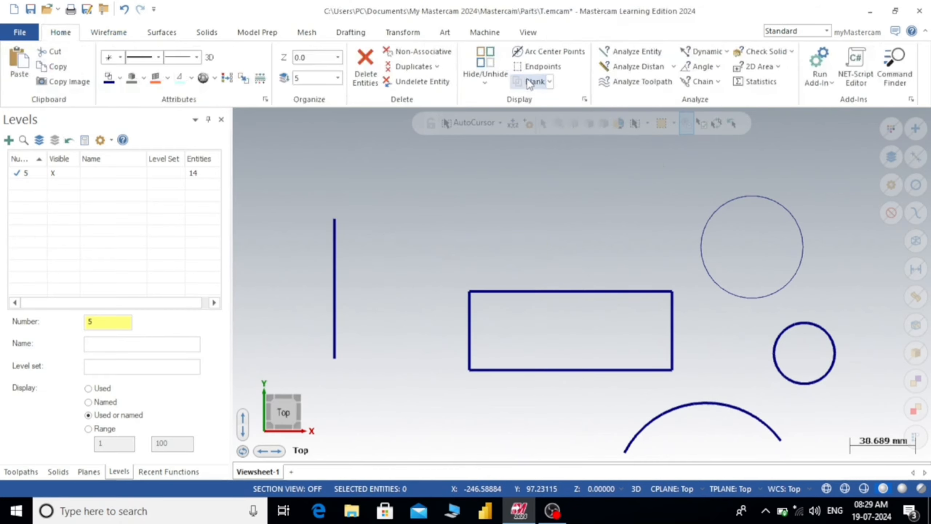
View the blanked entities with Unblank, and end the selection without picking any of them.
click(549, 83)
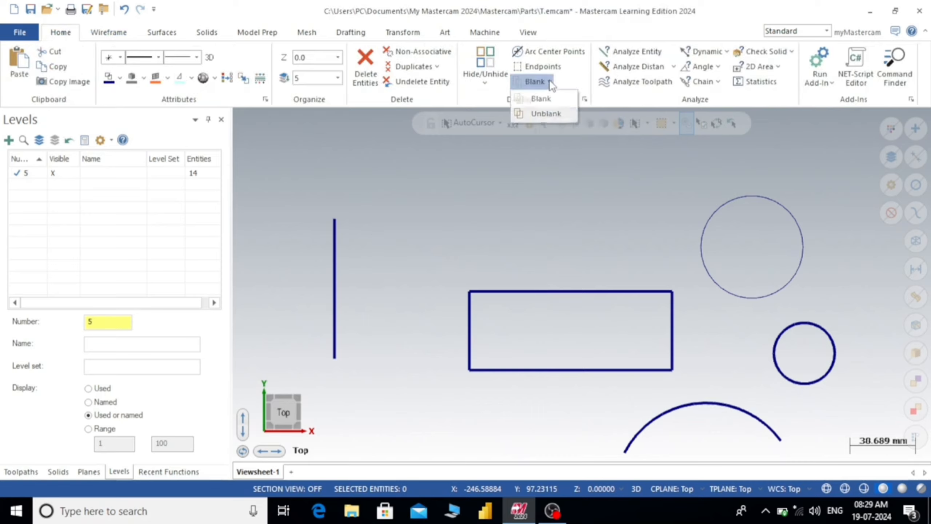
click(542, 110)
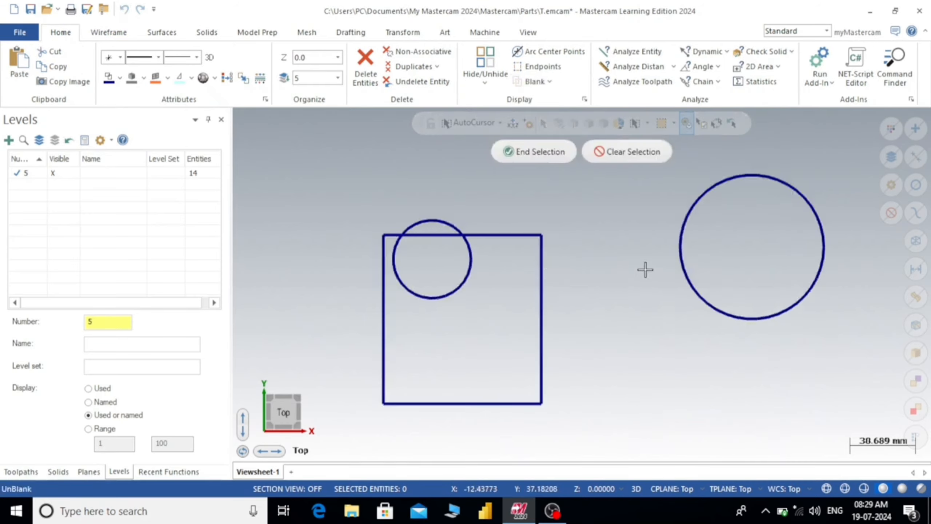
click(531, 151)
scroll(523, 164, down, 1)
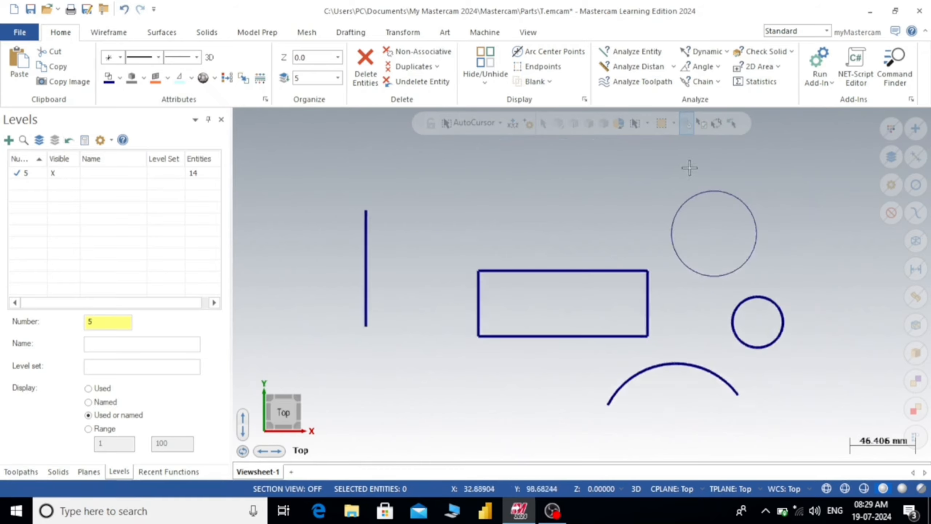